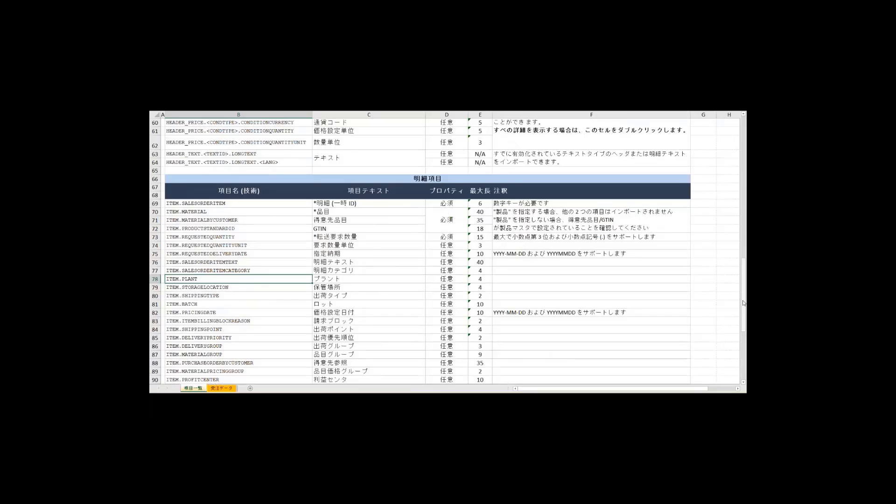
Step: Load the sales order XLSX file in 受注インポート and import its orders
{"action": "left_click_drag", "start_coordinate": [745, 322], "coordinate": [746, 348]}
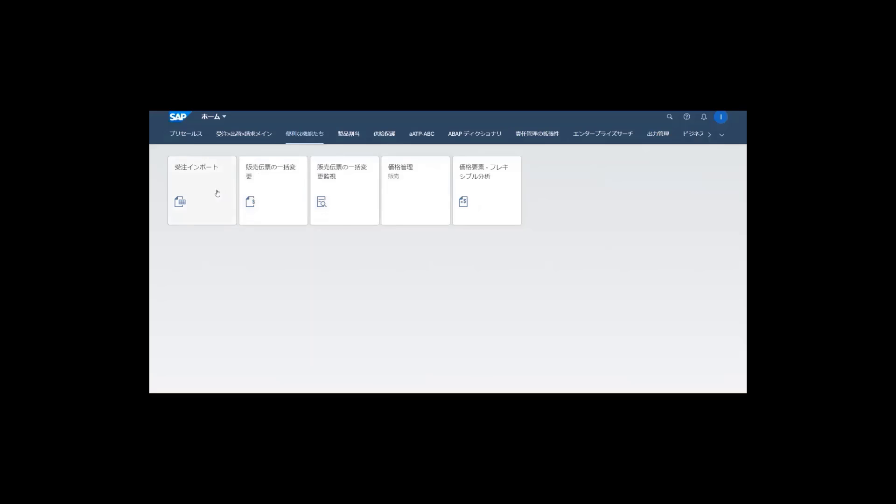
{"action": "left_click", "coordinate": [202, 189]}
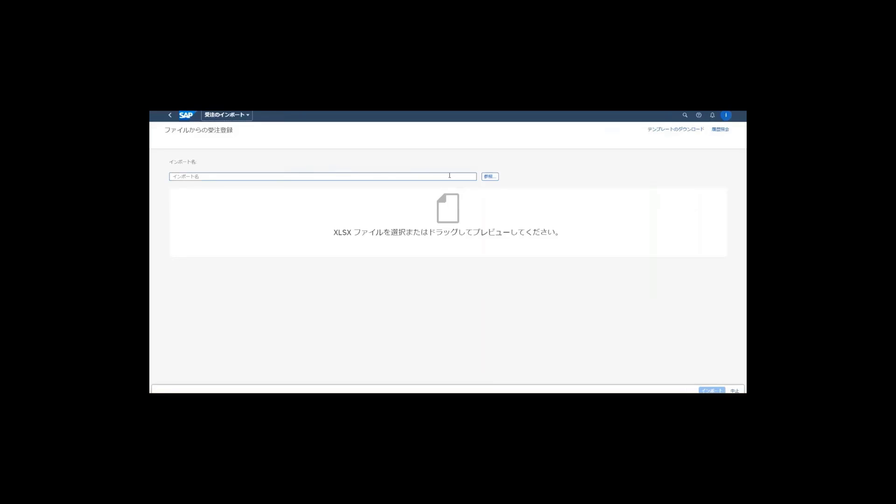
{"action": "left_click", "coordinate": [496, 178]}
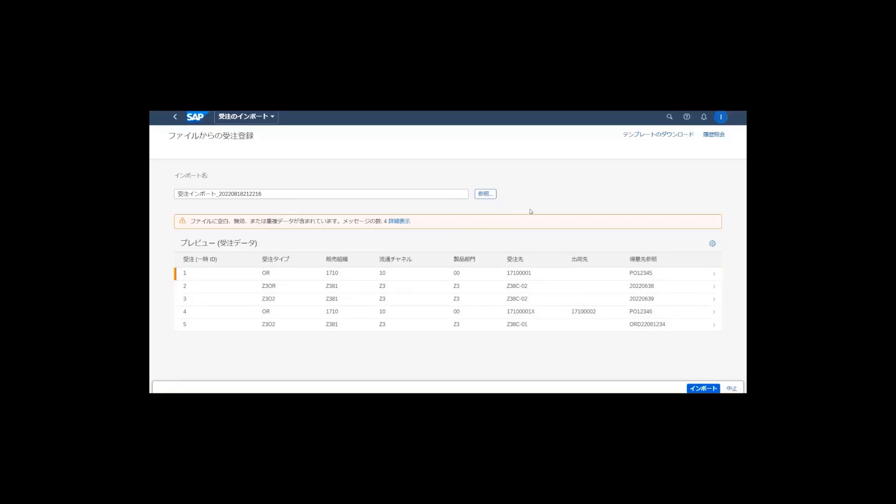
{"action": "left_click", "coordinate": [710, 388]}
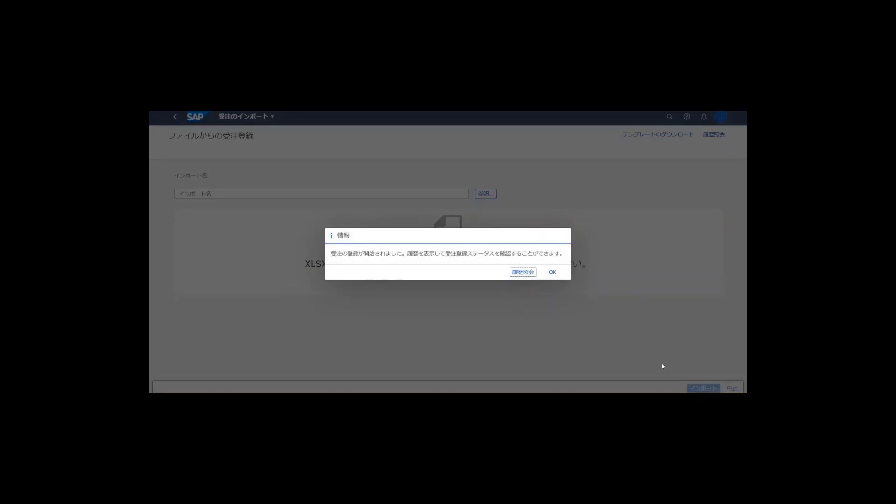
Step: Open the import history and check the application log of the failed order with temporary ID 4
{"action": "left_click", "coordinate": [523, 273]}
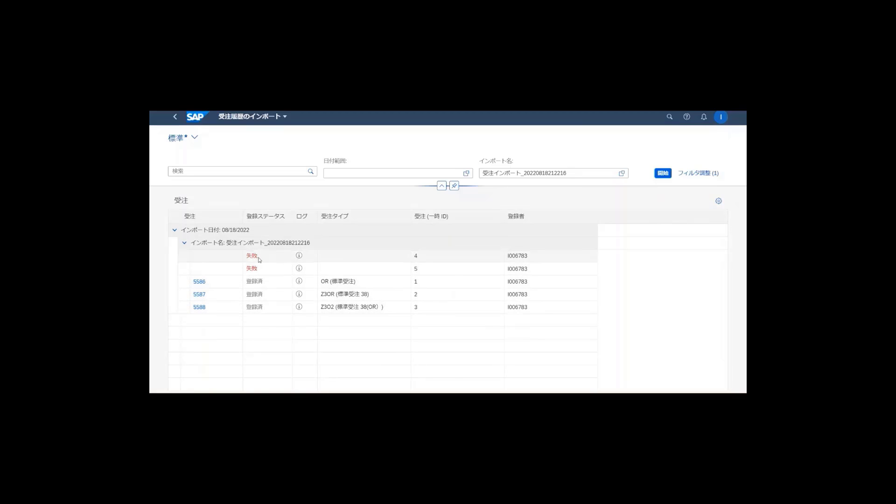
{"action": "left_click", "coordinate": [299, 257]}
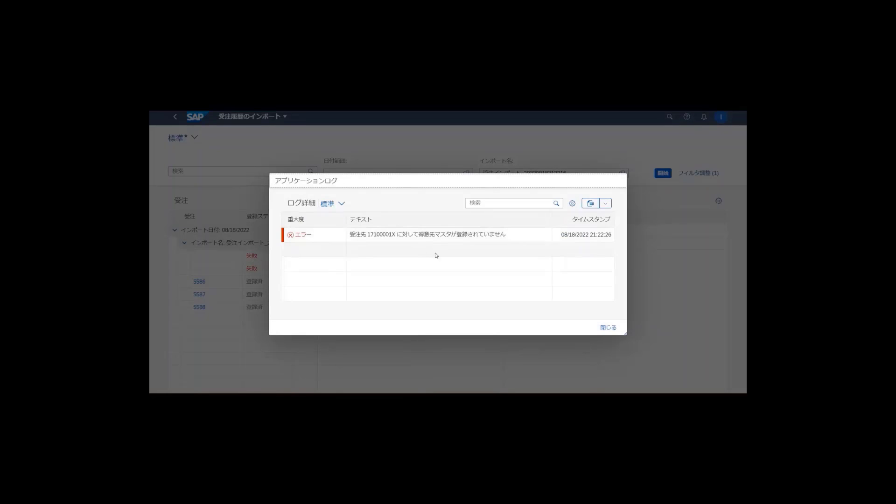
{"action": "left_click", "coordinate": [608, 328]}
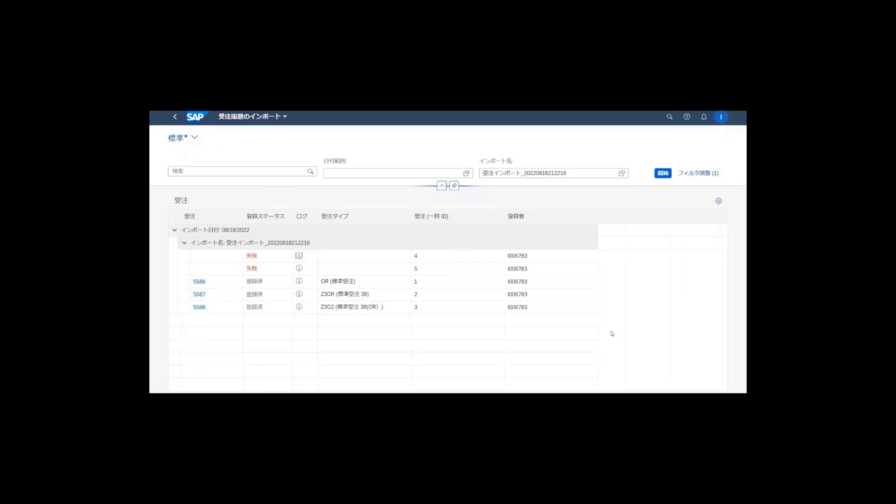
Step: Display the imported order with temporary ID 1 through 受注照会 - VA03 and review its header and items
{"action": "left_click", "coordinate": [200, 282]}
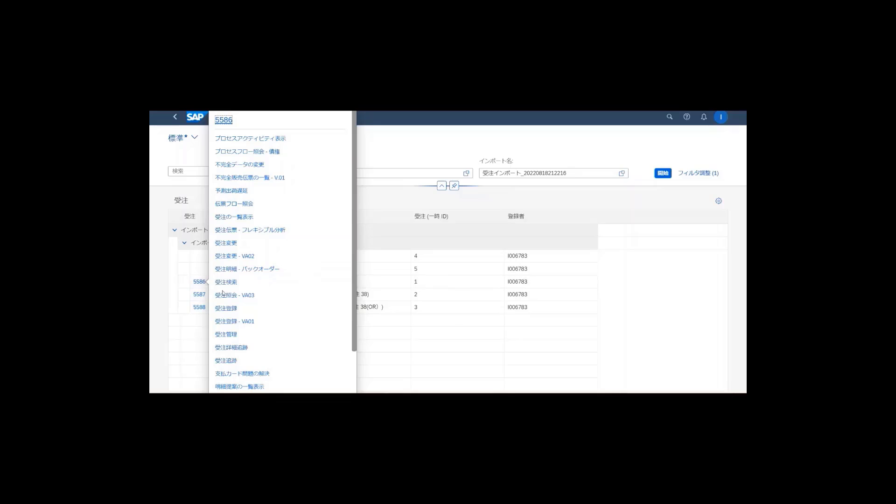
{"action": "left_click", "coordinate": [228, 296]}
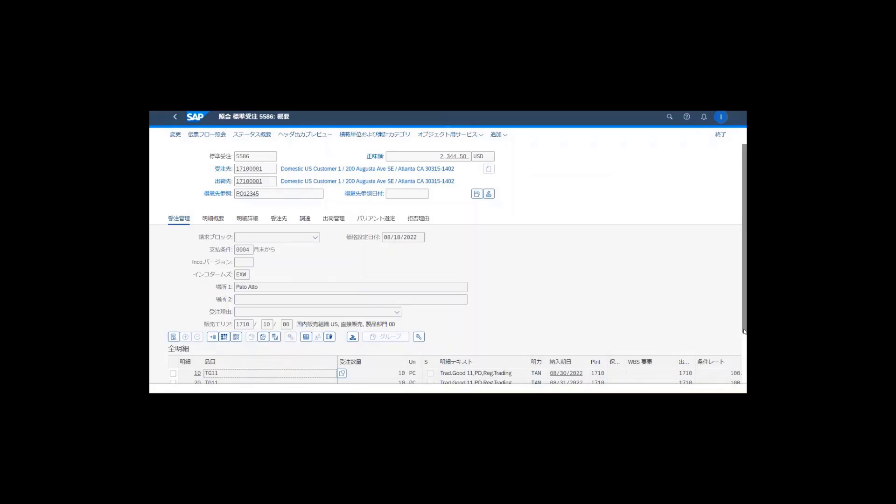
{"action": "scroll", "coordinate": [745, 358], "scroll_direction": "down", "scroll_amount": 2}
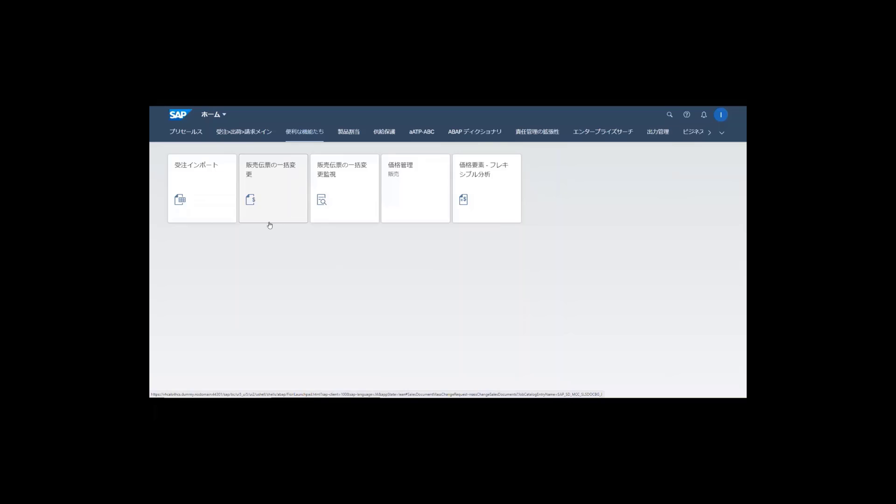
Step: Start a 受注 job in 販売伝票の一括変更 and list the orders with overall delivery status 未出荷
{"action": "left_click", "coordinate": [270, 199]}
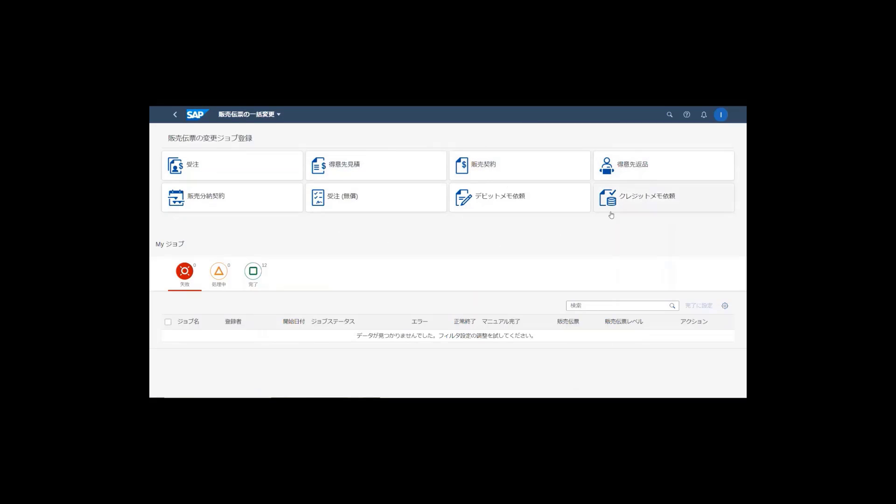
{"action": "left_click", "coordinate": [218, 170]}
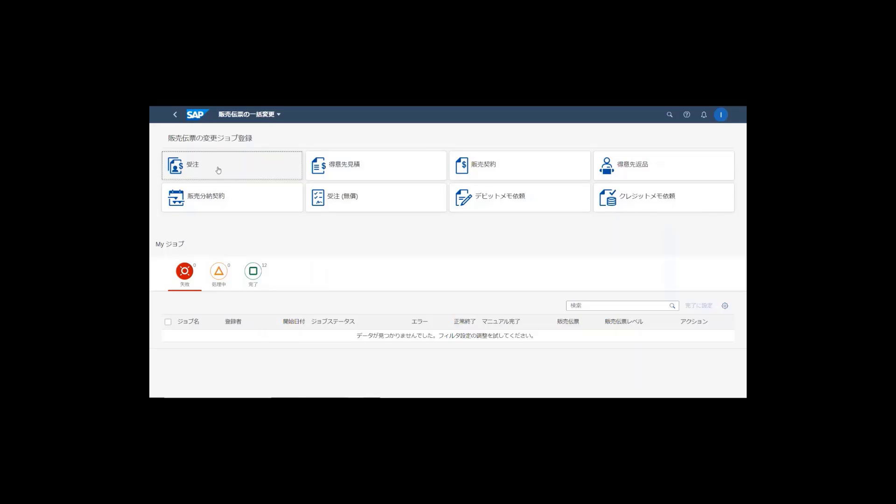
{"action": "left_click", "coordinate": [717, 173]}
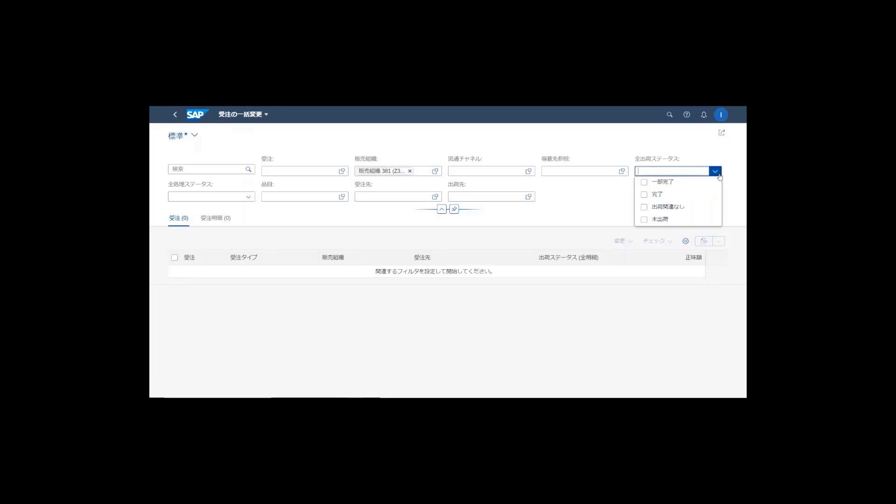
{"action": "left_click", "coordinate": [683, 219]}
{"action": "left_click", "coordinate": [665, 200]}
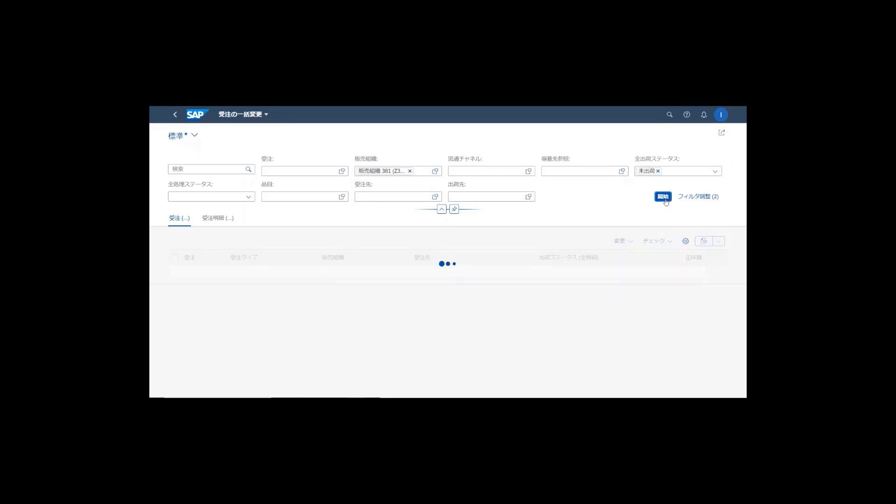
Step: Select all listed sales orders and look through the change and check actions available for them
{"action": "scroll", "coordinate": [486, 260], "scroll_direction": "down", "scroll_amount": 1}
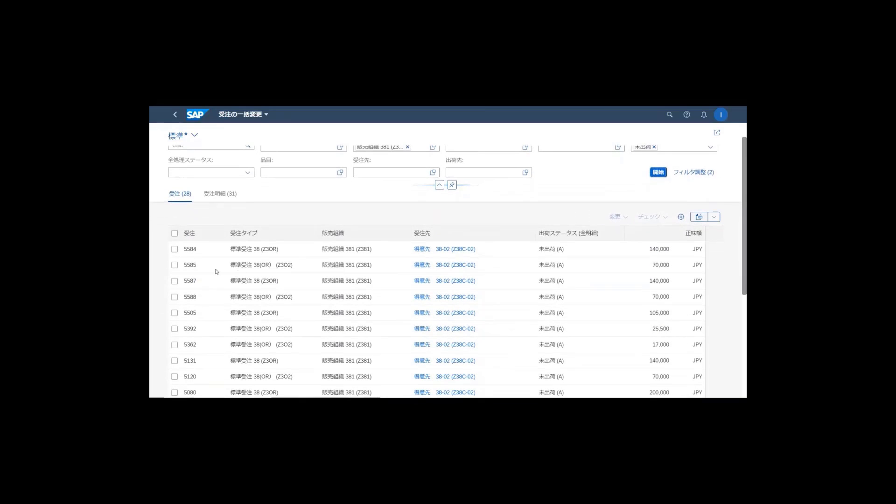
{"action": "left_click", "coordinate": [174, 233]}
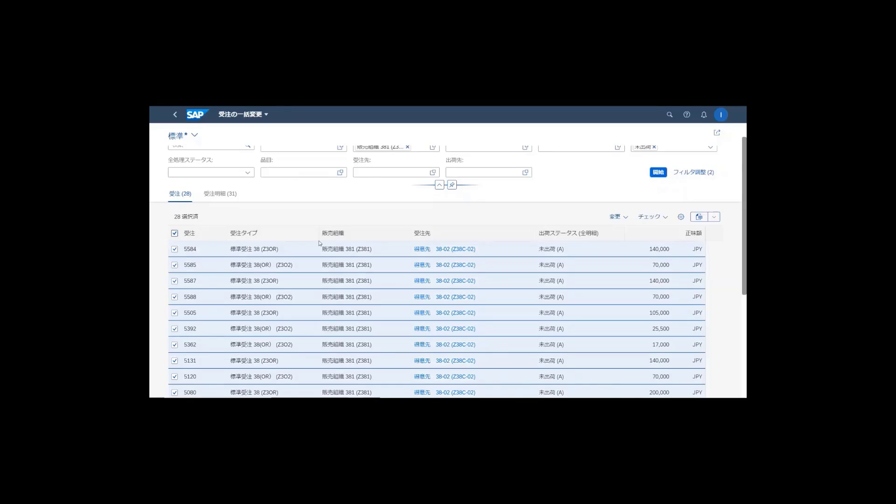
{"action": "left_click", "coordinate": [617, 216]}
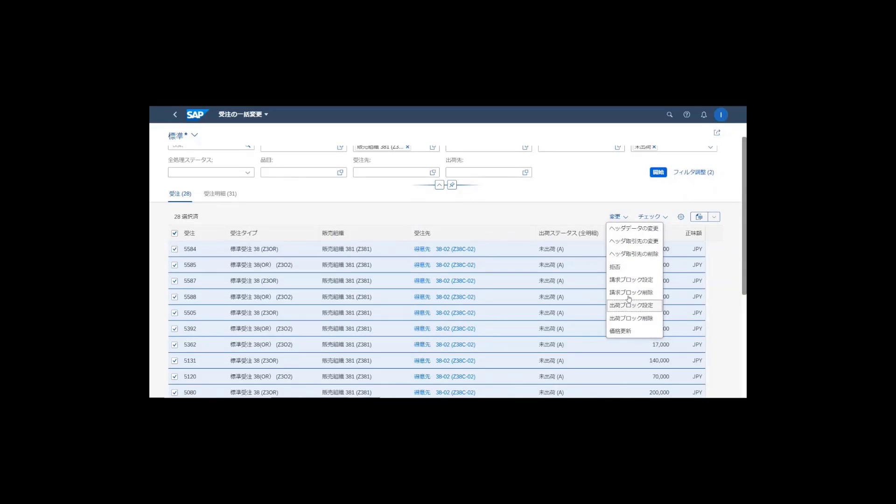
{"action": "left_click", "coordinate": [655, 218]}
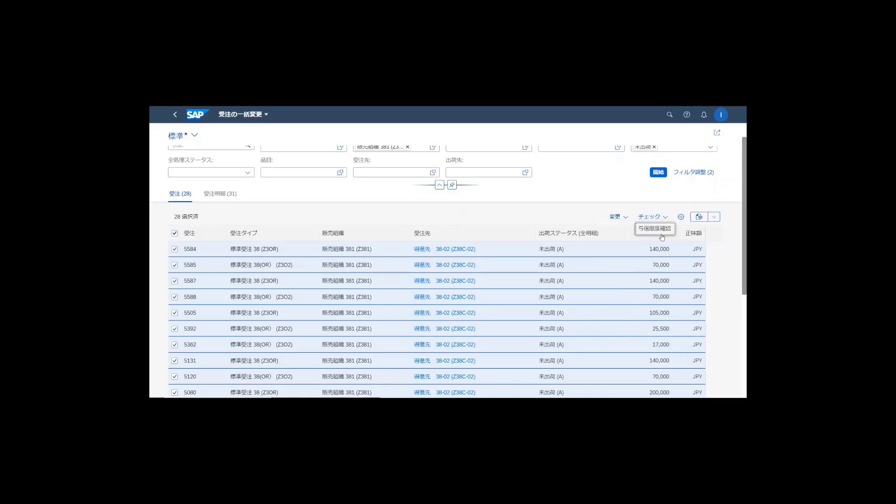
Step: Open ヘッダデータの変更 for the selected orders, examine the basic, date, shipping, terms and additional fields, and return to the list
{"action": "left_click", "coordinate": [626, 220]}
{"action": "left_click", "coordinate": [628, 228]}
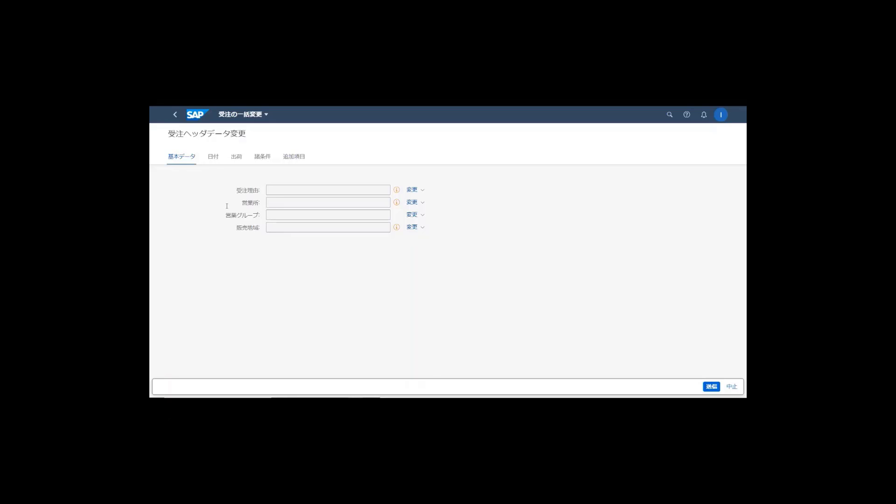
{"action": "left_click", "coordinate": [213, 159]}
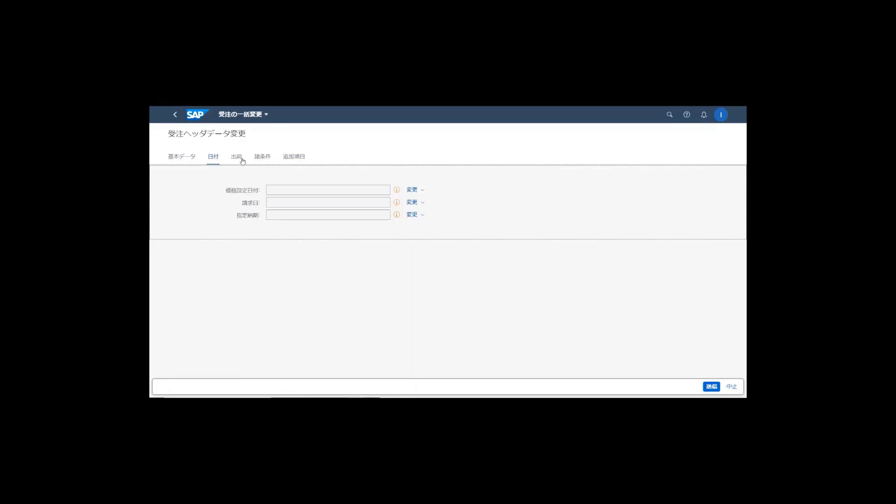
{"action": "left_click", "coordinate": [237, 158]}
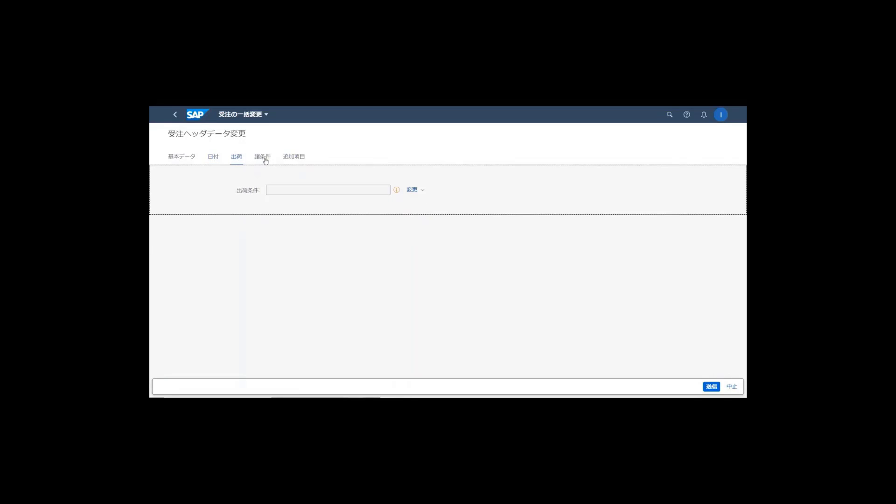
{"action": "left_click", "coordinate": [265, 159]}
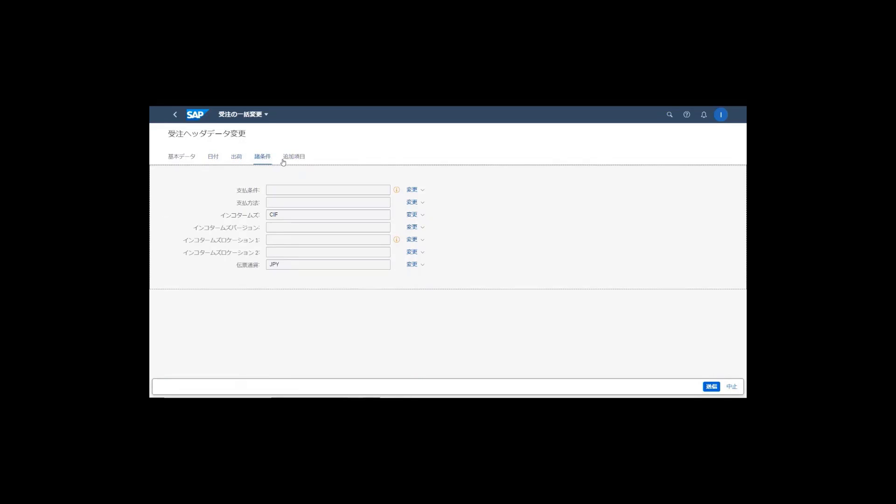
{"action": "left_click", "coordinate": [289, 161]}
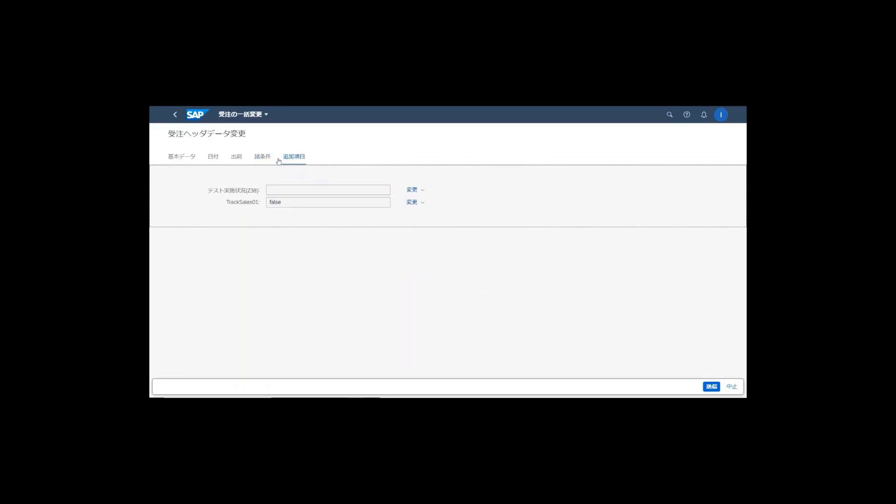
{"action": "left_click", "coordinate": [172, 116]}
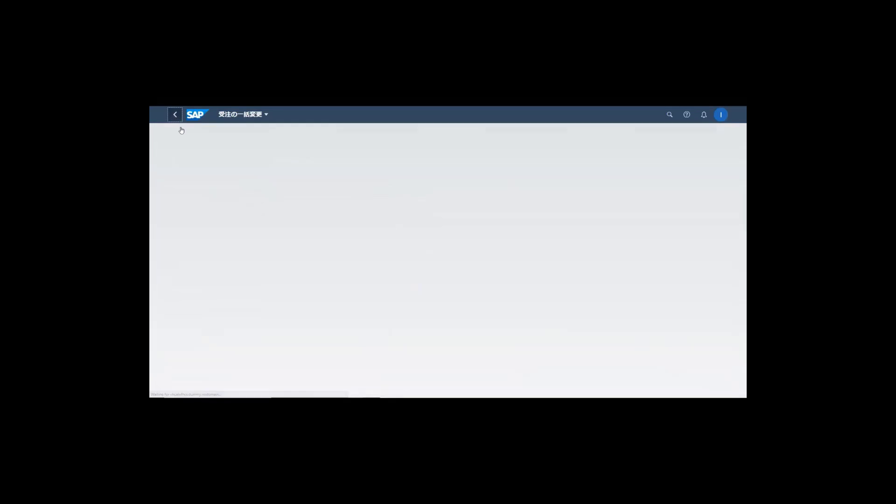
Step: Select all order items under 受注明細 and look through the change actions available for items
{"action": "left_click", "coordinate": [221, 195]}
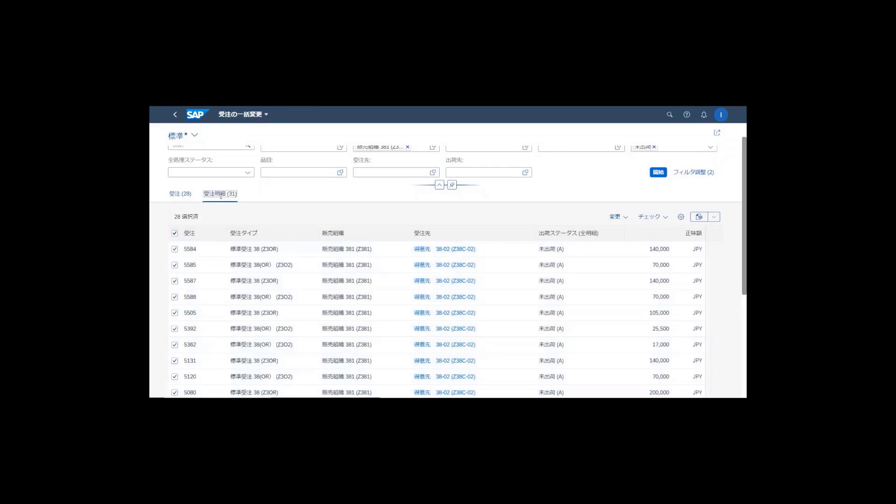
{"action": "left_click", "coordinate": [175, 257]}
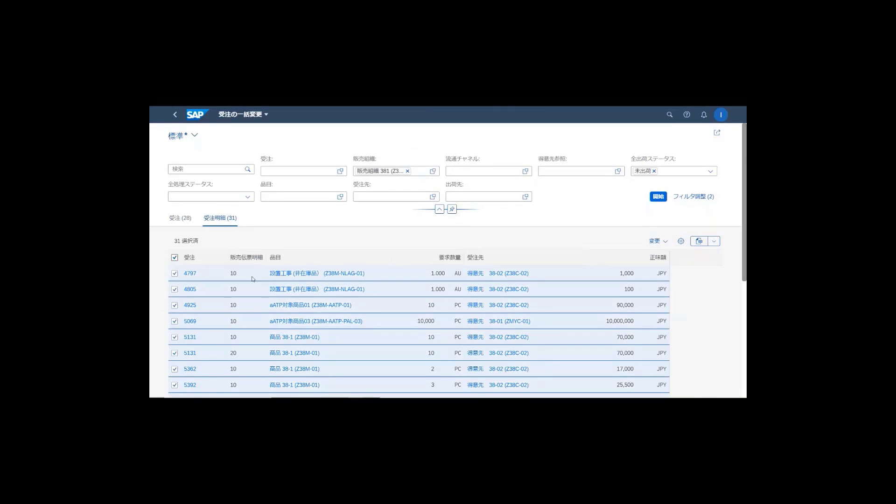
{"action": "left_click", "coordinate": [656, 241]}
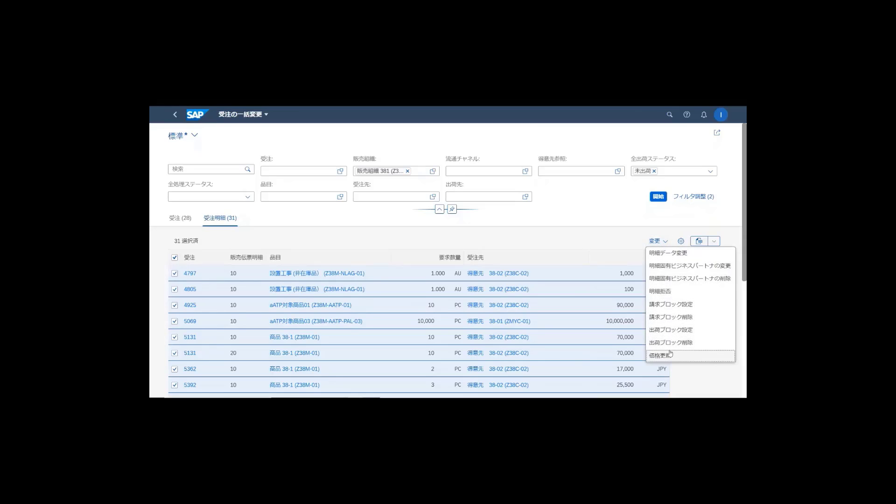
Step: Open 明細データ変更 for the selected items, examine the basic, date, shipping, terms and additional fields, and return to the list
{"action": "left_click", "coordinate": [678, 255]}
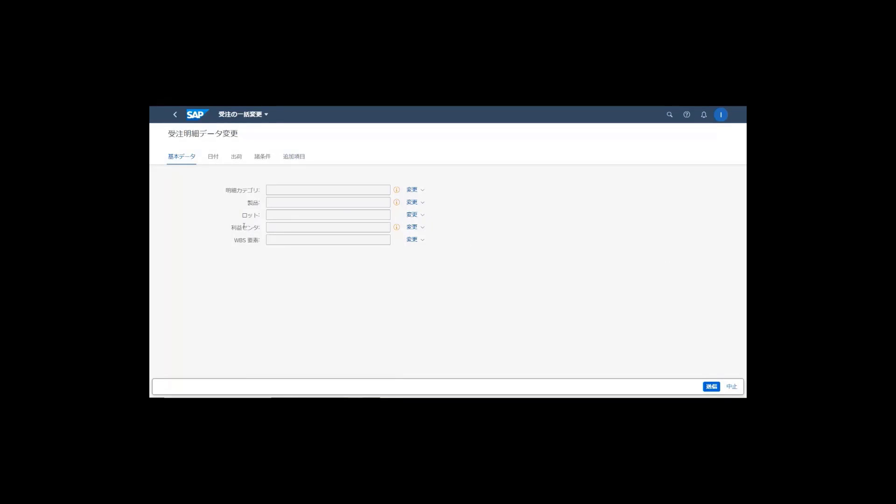
{"action": "left_click", "coordinate": [215, 159]}
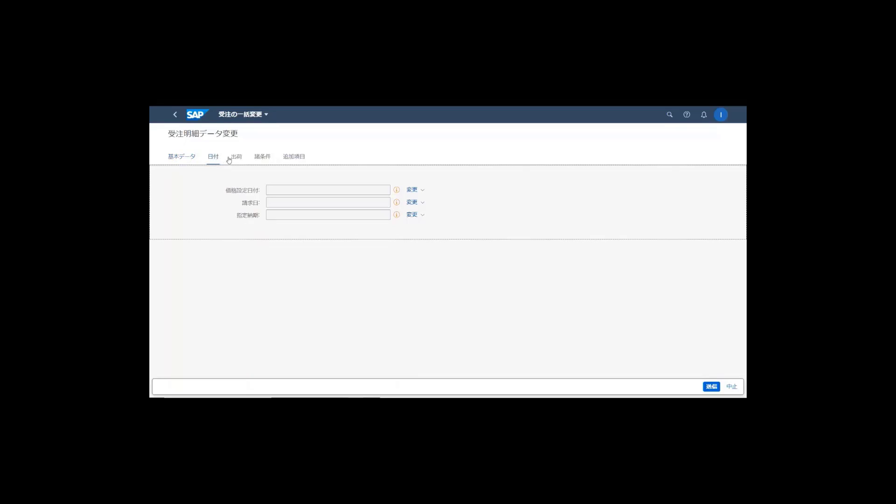
{"action": "left_click", "coordinate": [236, 159]}
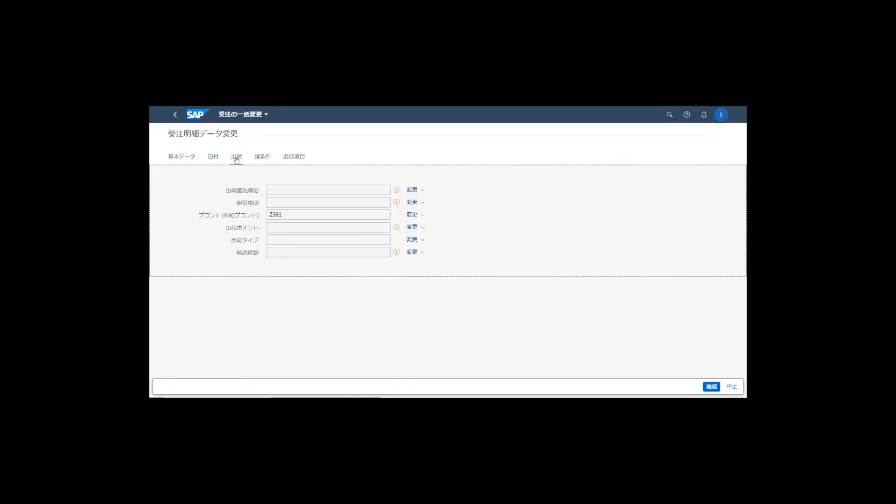
{"action": "left_click", "coordinate": [263, 159]}
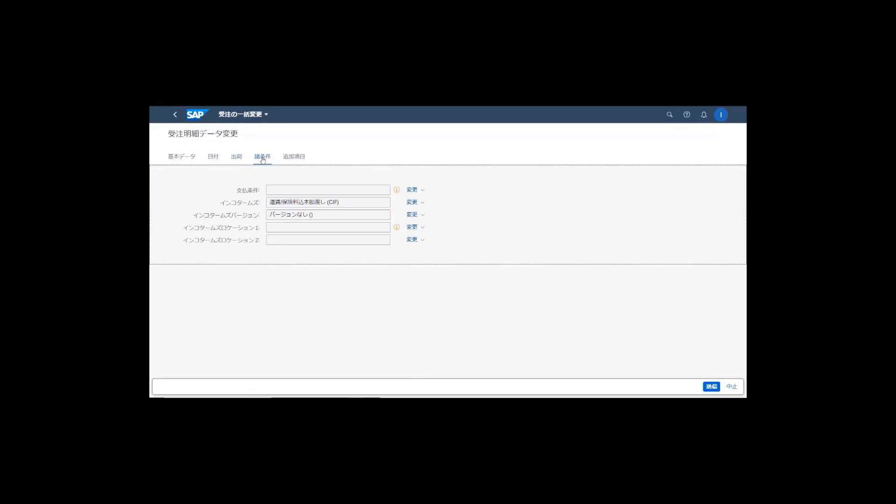
{"action": "left_click", "coordinate": [295, 159]}
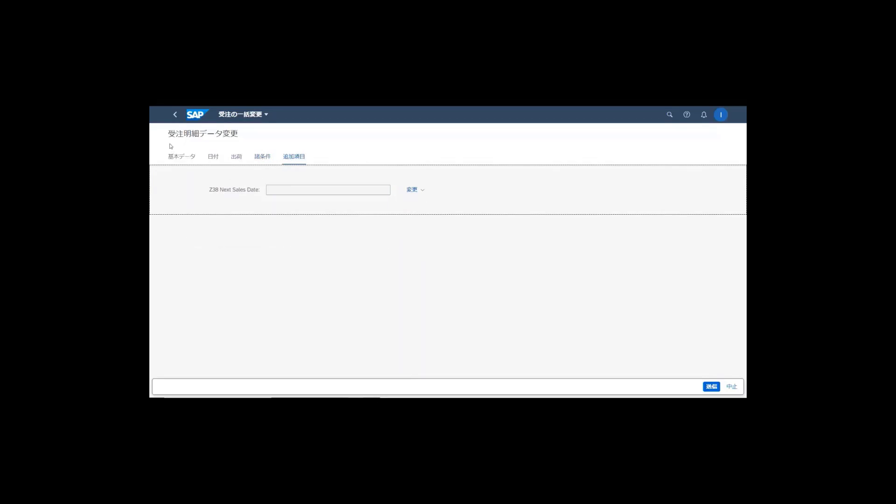
{"action": "left_click", "coordinate": [175, 116]}
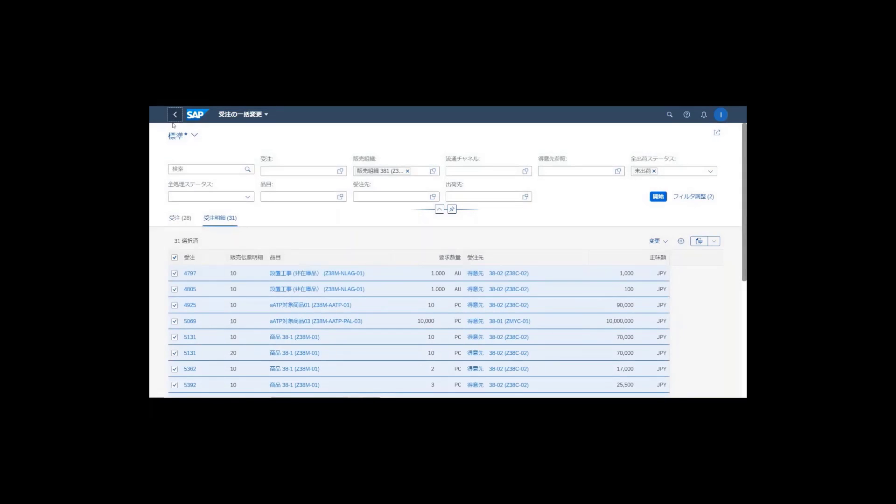
Step: Select the first, fourth and seventh sales orders under 受注 and open ヘッダデータの変更 for them
{"action": "left_click", "coordinate": [179, 218]}
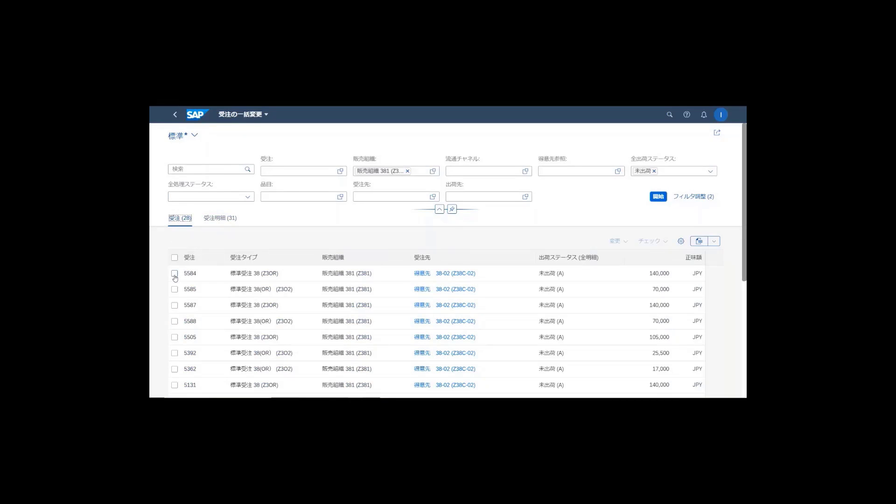
{"action": "left_click", "coordinate": [174, 273]}
{"action": "left_click", "coordinate": [174, 321]}
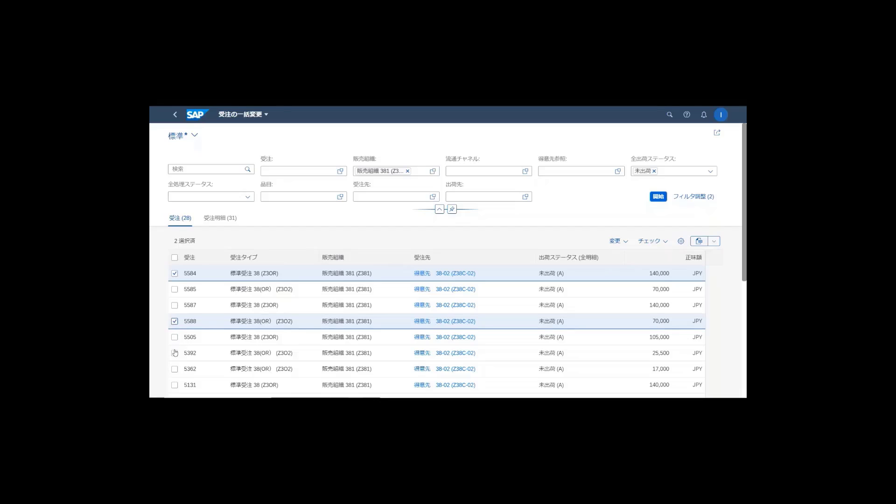
{"action": "left_click", "coordinate": [174, 369]}
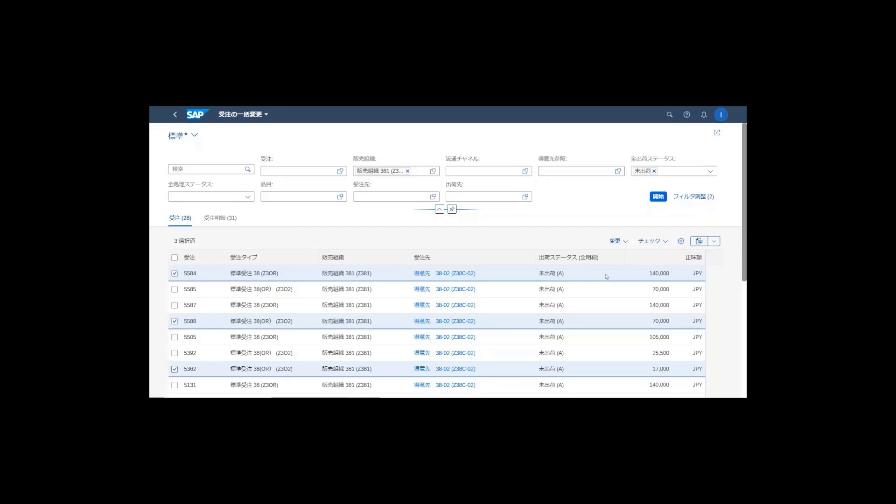
{"action": "left_click", "coordinate": [624, 242]}
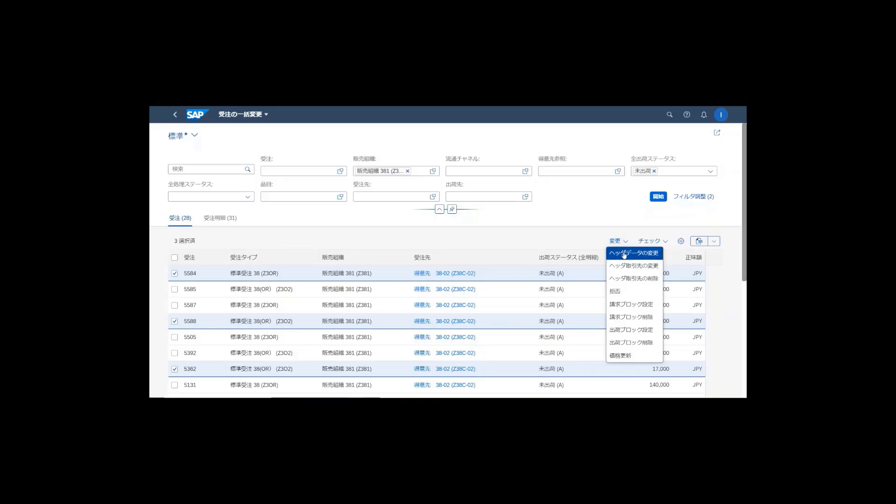
{"action": "left_click", "coordinate": [624, 253]}
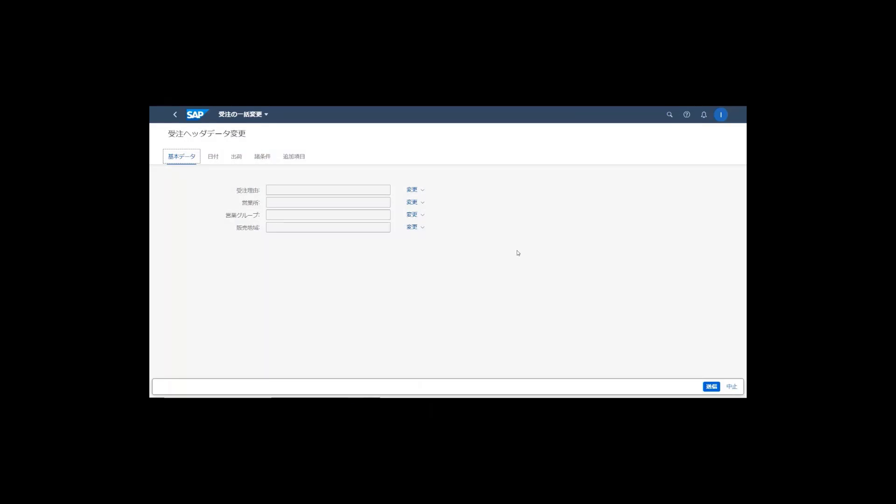
Step: Change the 受注理由 for the selected orders to 得意先の推奨 (004)
{"action": "left_click", "coordinate": [409, 192]}
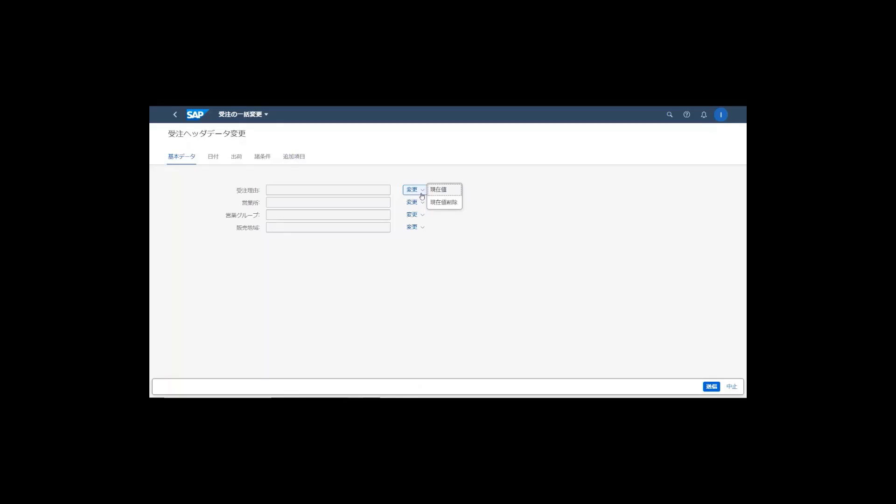
{"action": "left_click", "coordinate": [439, 192]}
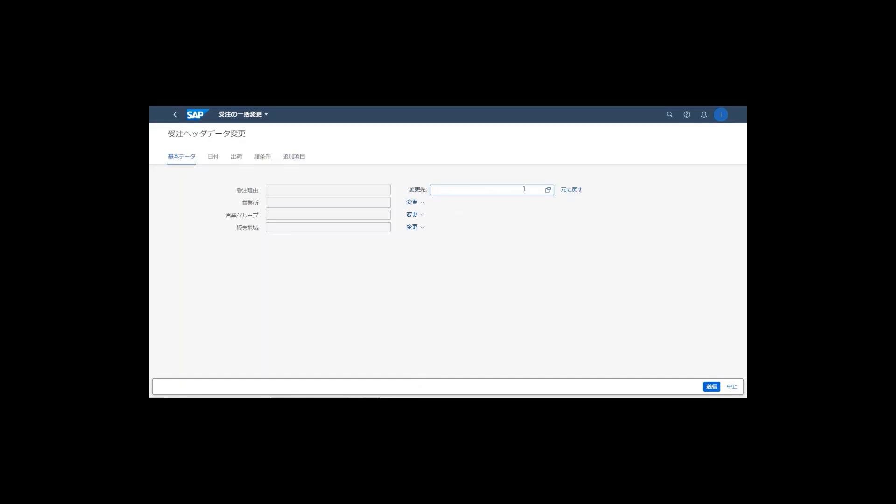
{"action": "left_click", "coordinate": [547, 190]}
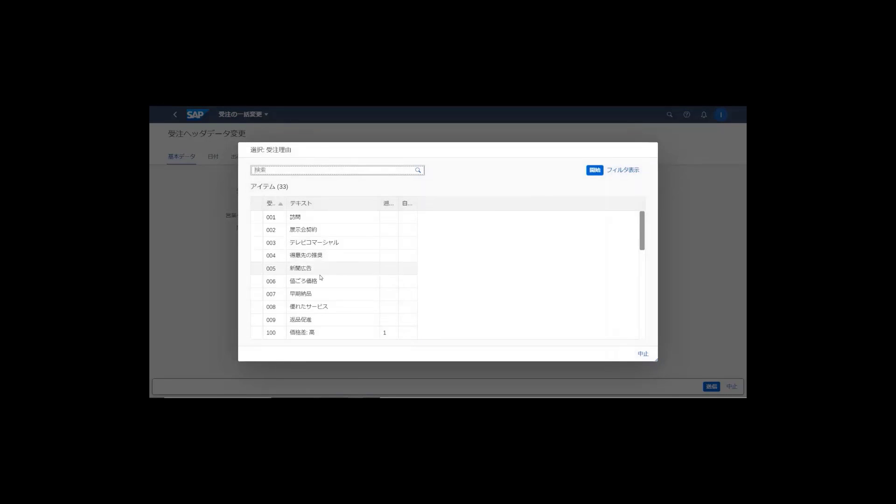
{"action": "left_click", "coordinate": [259, 256]}
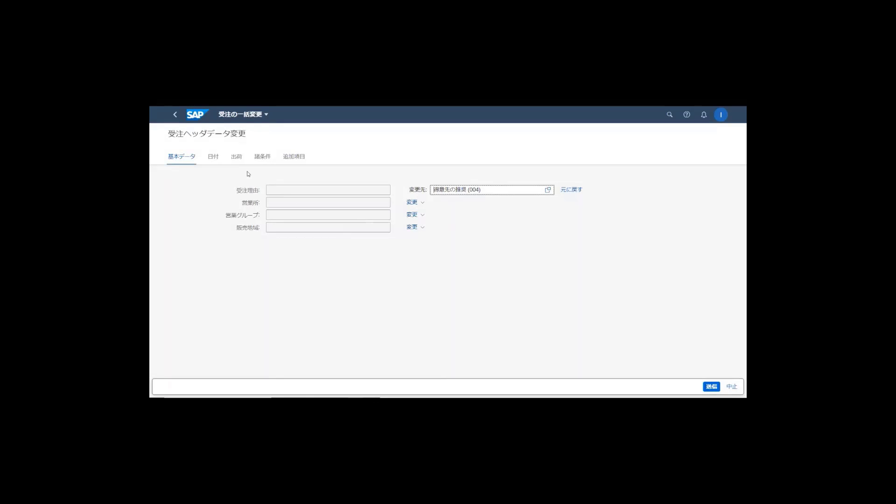
Step: Change the 指定納期 in the header dates of the selected orders to 08/31/2022
{"action": "left_click", "coordinate": [215, 161]}
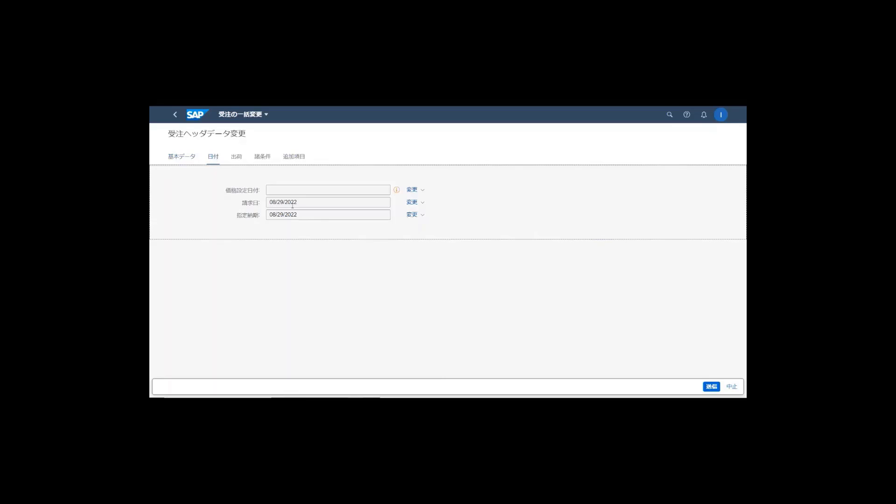
{"action": "left_click", "coordinate": [411, 216]}
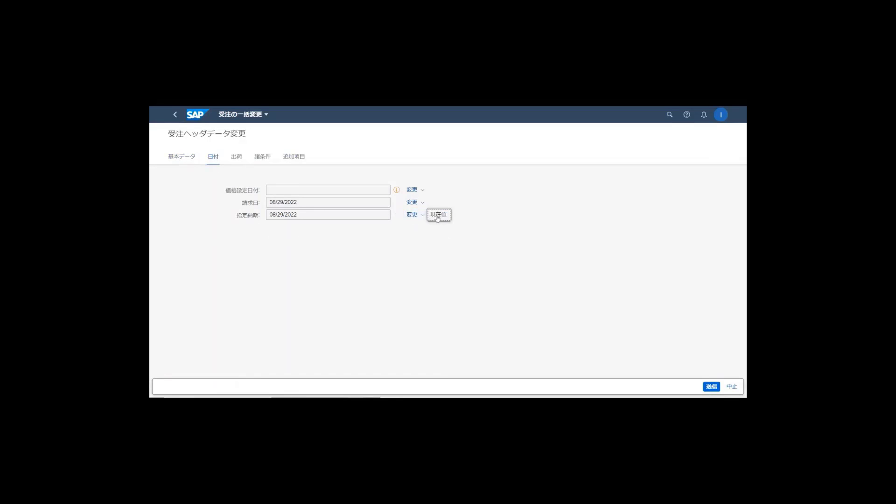
{"action": "left_click", "coordinate": [439, 216]}
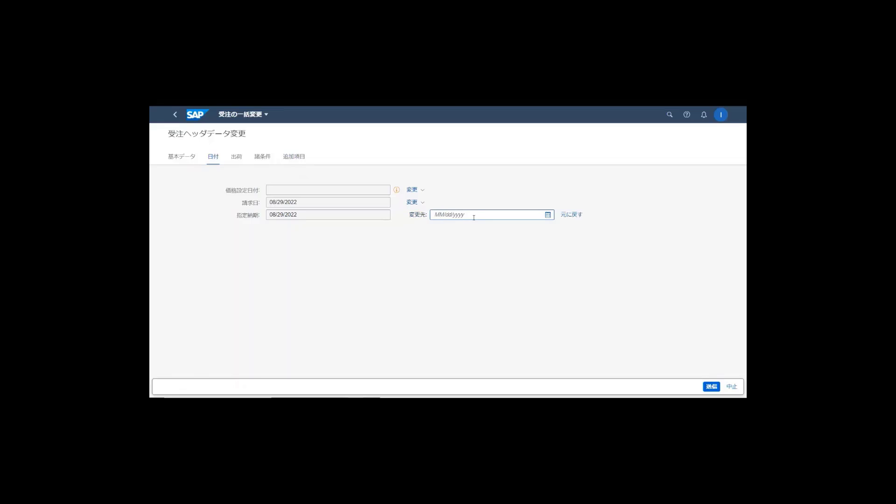
{"action": "left_click", "coordinate": [549, 215]}
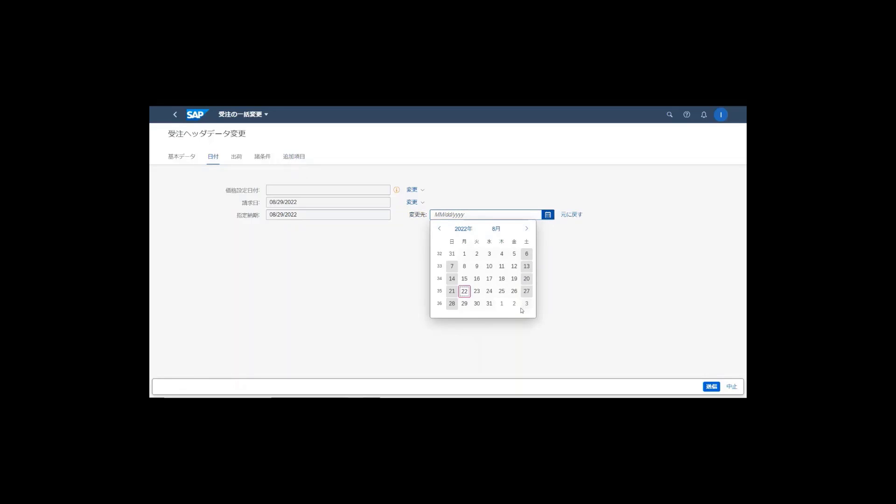
{"action": "left_click", "coordinate": [489, 305]}
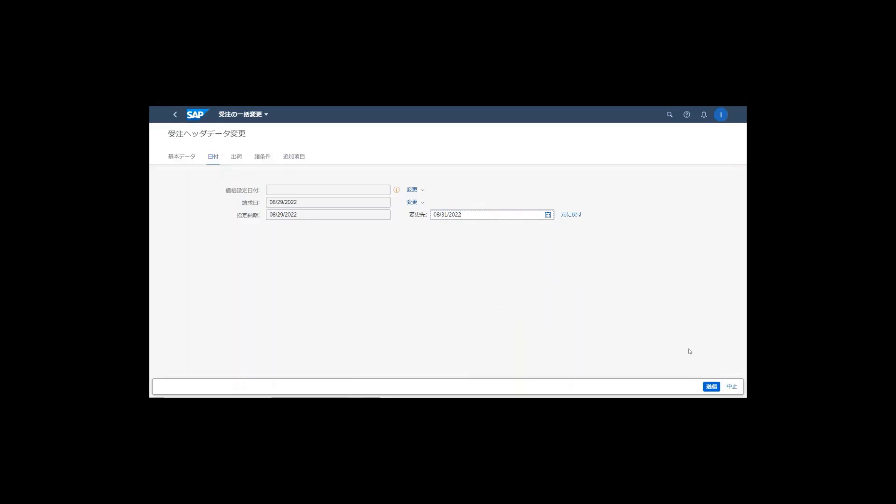
Step: Submit the header data changes as the change job SD_Mass_Update_8/22/2022_1
{"action": "left_click", "coordinate": [712, 387]}
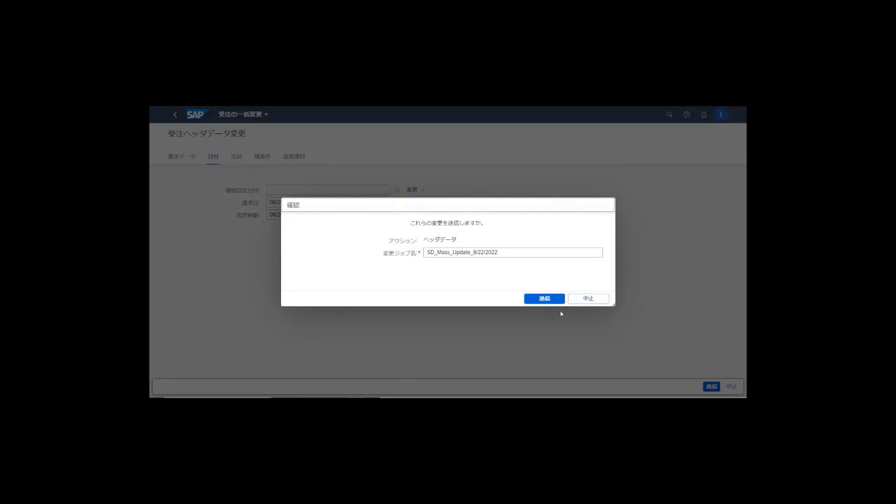
{"action": "left_click", "coordinate": [503, 254]}
{"action": "type", "text": "_1"}
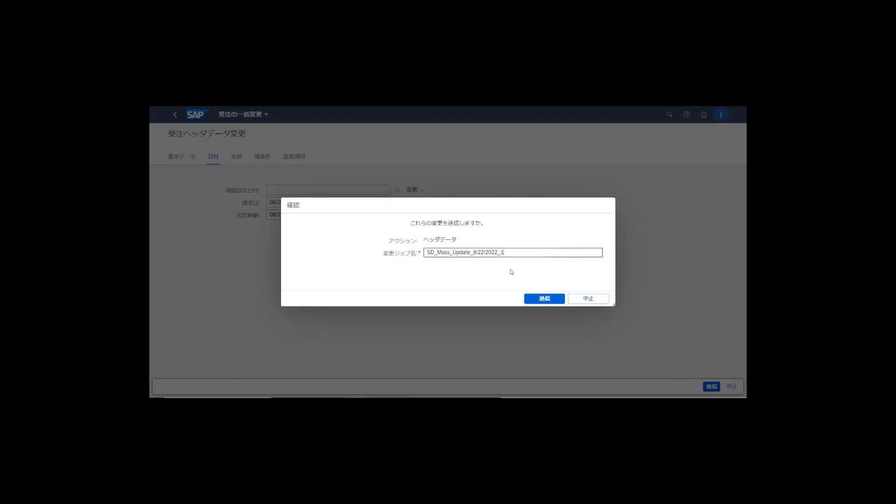
{"action": "left_click", "coordinate": [531, 298]}
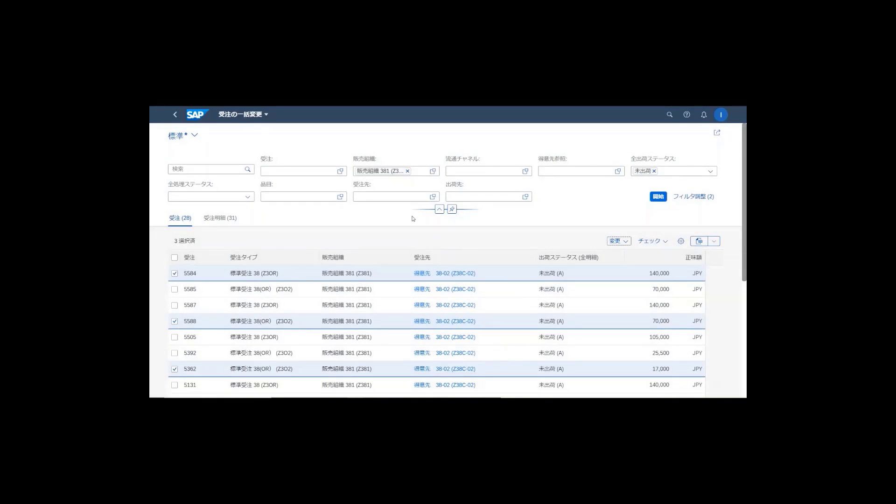
Step: Open the completed job SD_Mass_Update_8/22/2022_1 from My ジョブ and examine its job data, failed documents and completed documents
{"action": "left_click", "coordinate": [174, 114]}
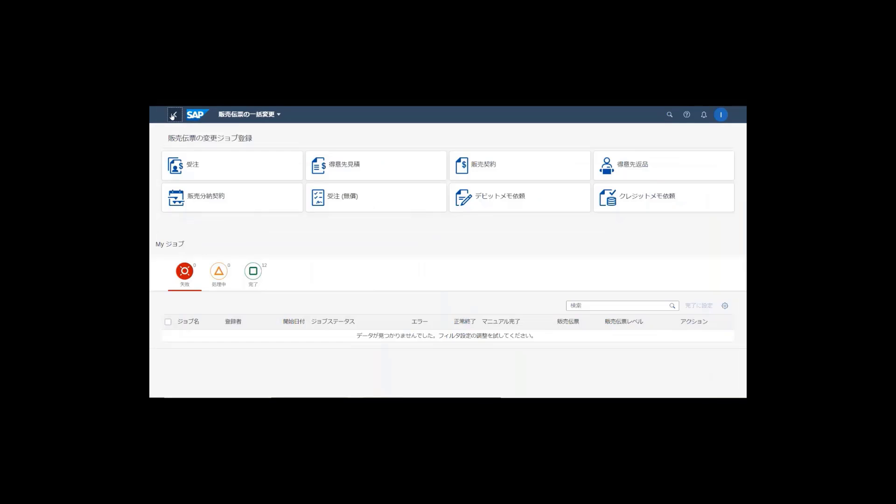
{"action": "left_click", "coordinate": [255, 272]}
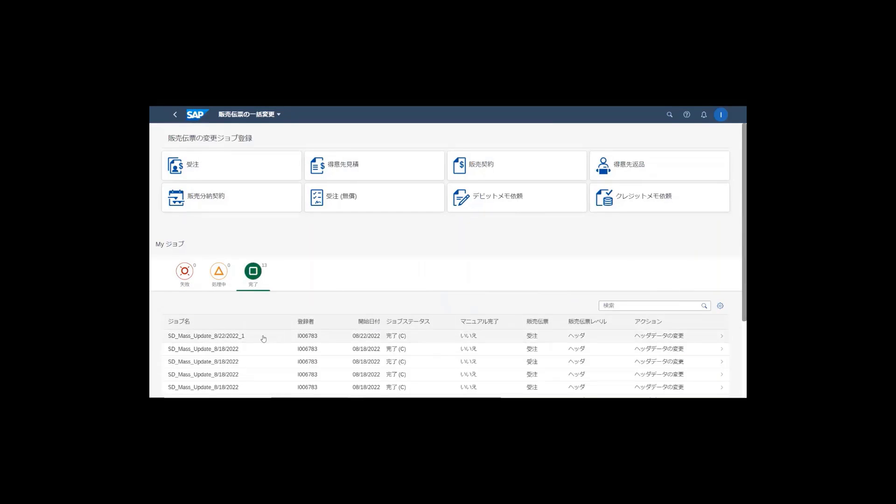
{"action": "left_click", "coordinate": [356, 341]}
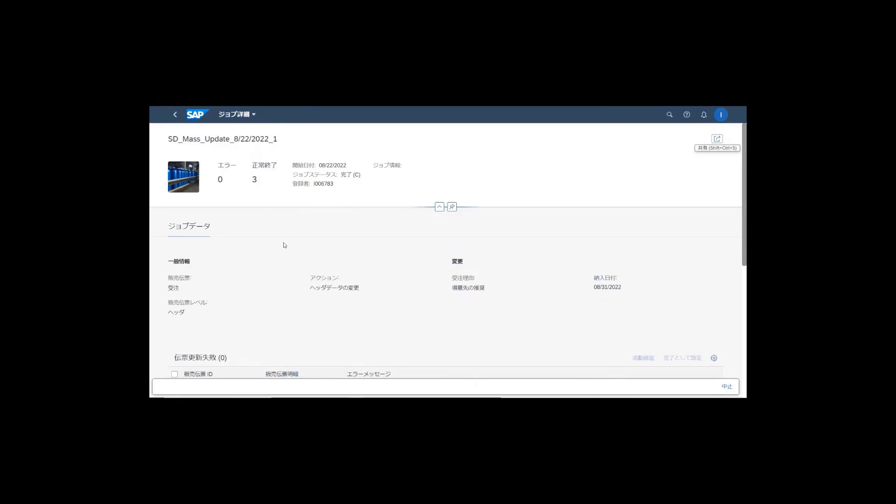
{"action": "scroll", "coordinate": [284, 246], "scroll_direction": "down", "scroll_amount": 1}
{"action": "scroll", "coordinate": [283, 246], "scroll_direction": "down", "scroll_amount": 5}
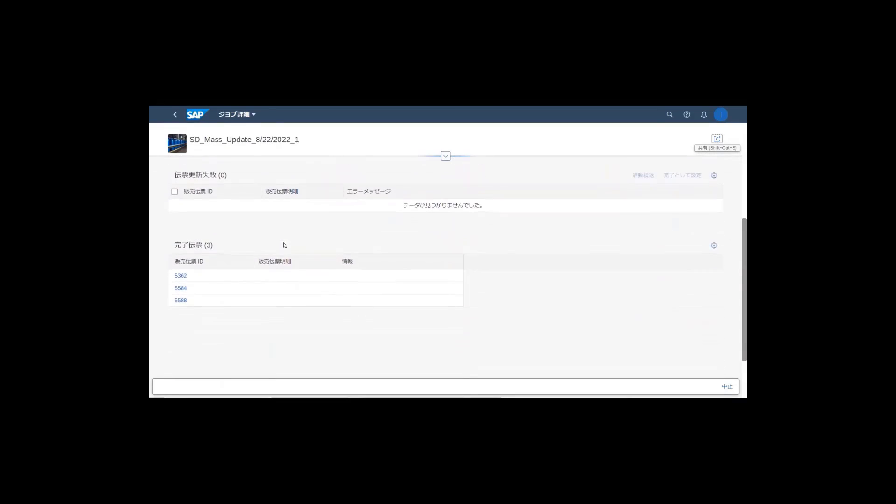
Step: Display the first sales order among the job's completed documents and examine its header and item data
{"action": "left_click", "coordinate": [181, 276]}
{"action": "left_click", "coordinate": [219, 296]}
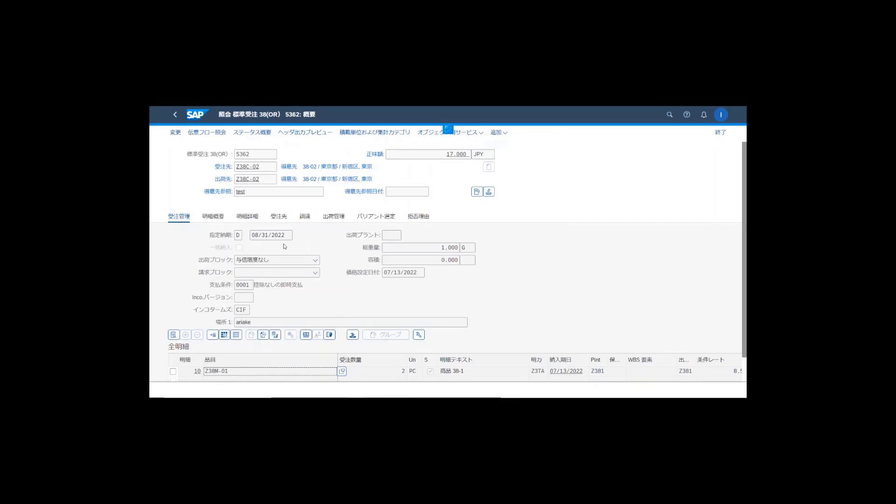
{"action": "scroll", "coordinate": [282, 214], "scroll_direction": "down", "scroll_amount": 1}
{"action": "scroll", "coordinate": [281, 214], "scroll_direction": "down", "scroll_amount": 2}
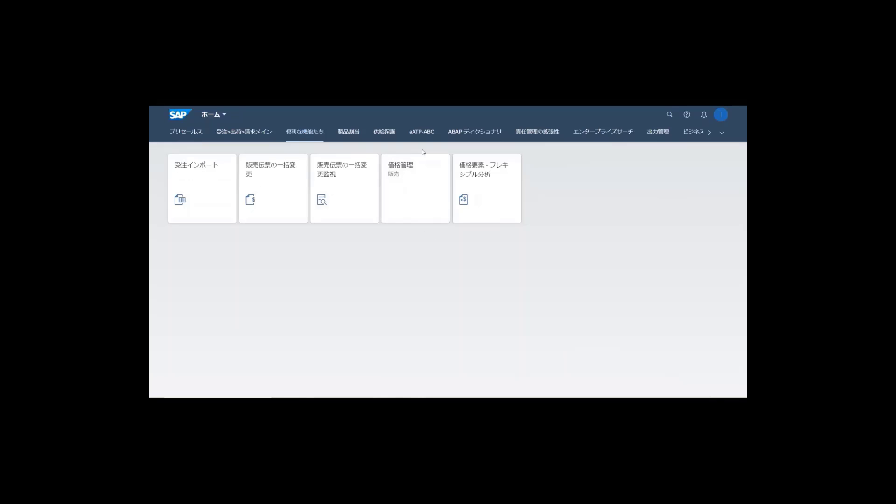
Step: Open 価格管理 - 販売, examine the 条件金額 values of the condition records in edit mode, and discard the draft
{"action": "left_click", "coordinate": [425, 207]}
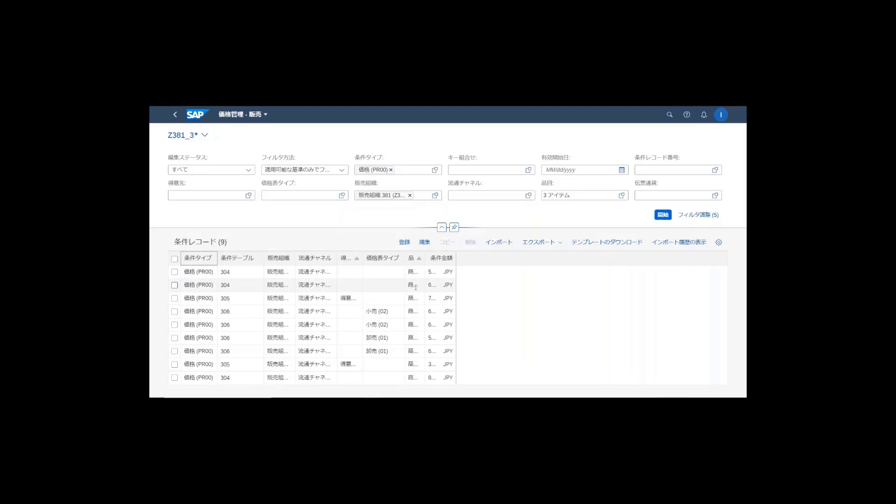
{"action": "left_click", "coordinate": [425, 245]}
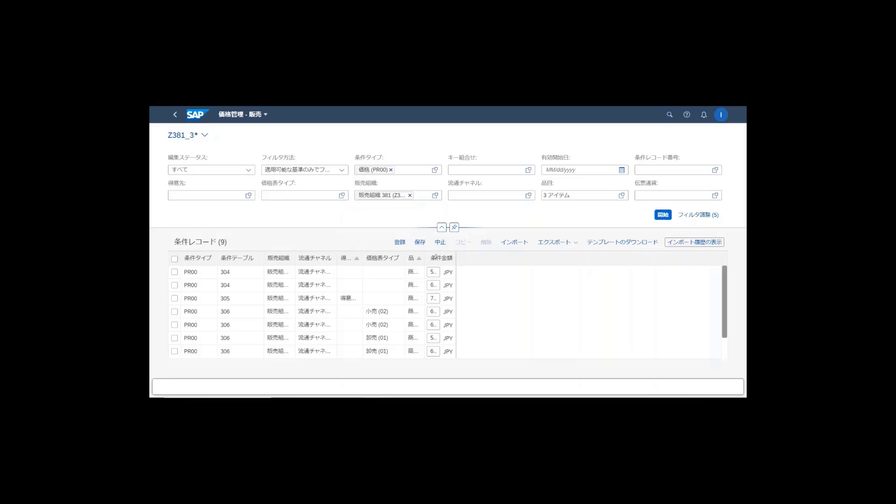
{"action": "left_click_drag", "start_coordinate": [457, 260], "coordinate": [497, 260]}
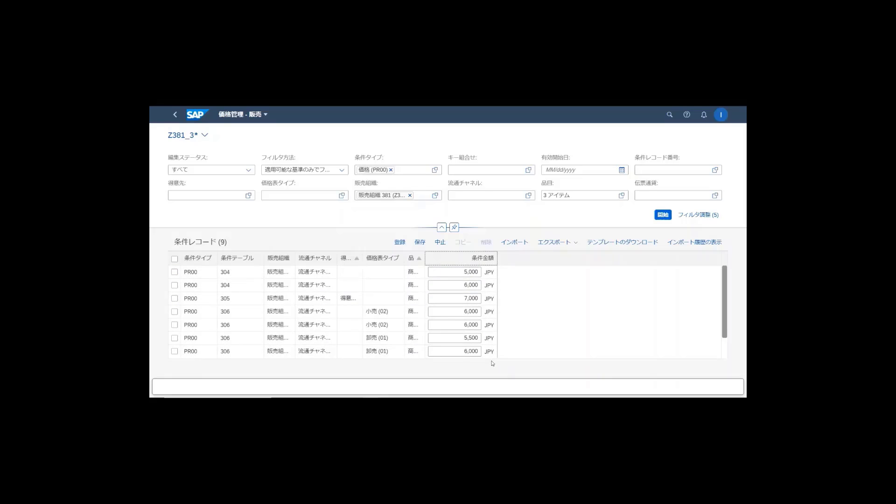
{"action": "left_click", "coordinate": [440, 242]}
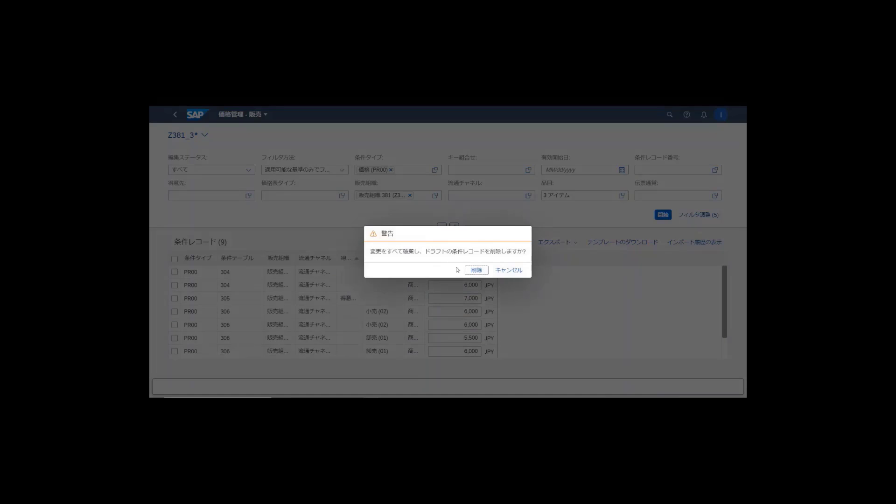
{"action": "left_click", "coordinate": [474, 270]}
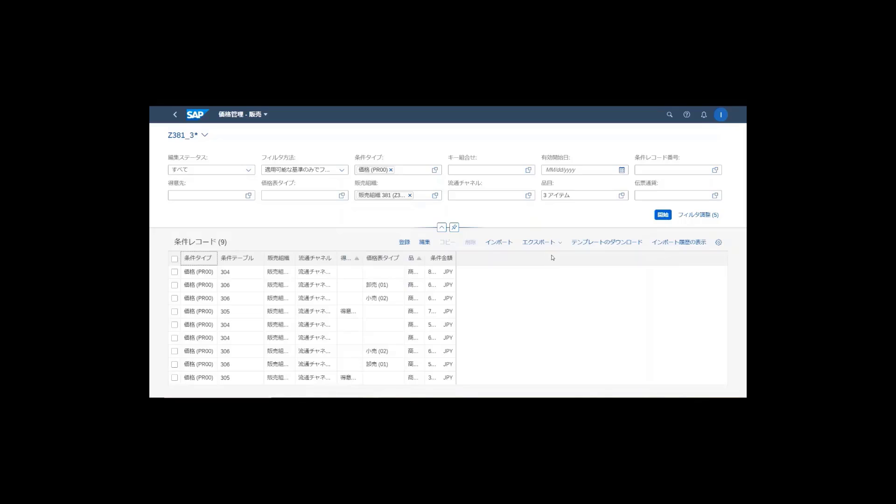
Step: Export the condition records including texts and examine the keys, condition details and scales in the exported Excel sheet Condition Data
{"action": "left_click", "coordinate": [558, 242]}
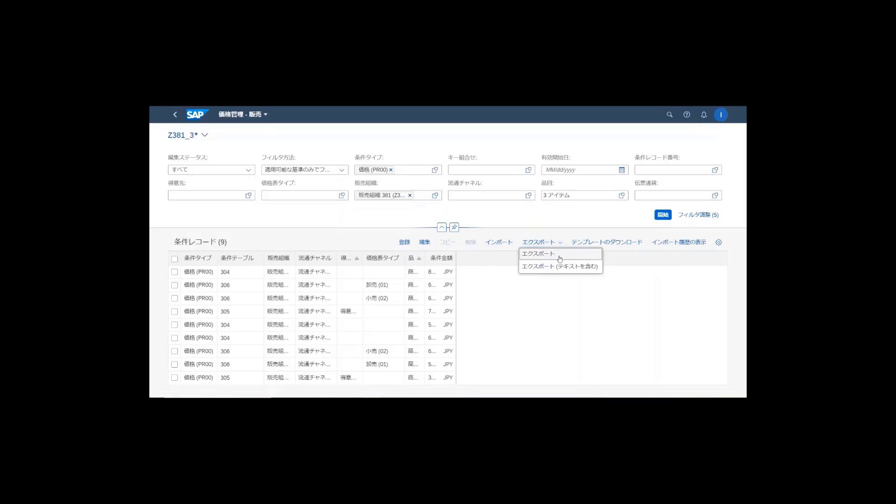
{"action": "left_click", "coordinate": [560, 266]}
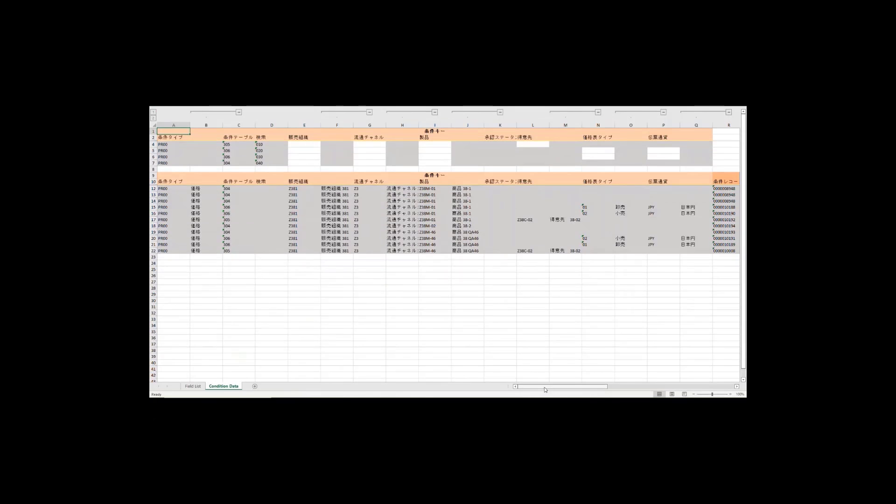
{"action": "left_click_drag", "start_coordinate": [545, 390], "coordinate": [626, 385]}
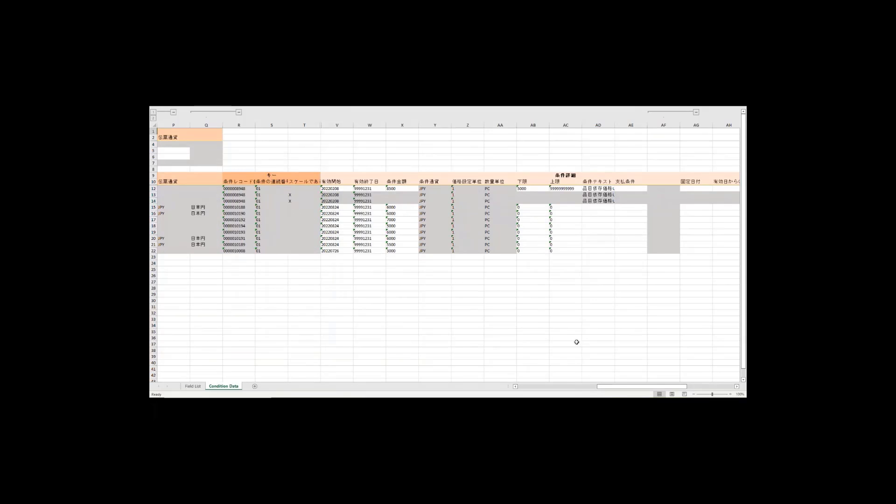
{"action": "left_click_drag", "start_coordinate": [616, 388], "coordinate": [663, 388]}
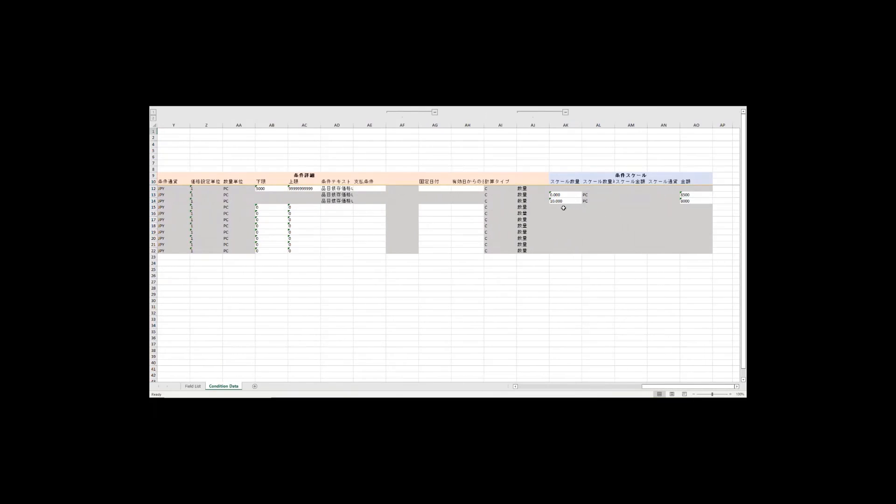
Step: Copy the 条件金額 value 8500 from cell X12 into each of the cells X15 to X22 on the Condition Data sheet
{"action": "mouse_move", "coordinate": [654, 386]}
{"action": "left_mouse_down"}
{"action": "mouse_move", "coordinate": [610, 386]}
{"action": "mouse_move", "coordinate": [648, 387]}
{"action": "left_mouse_up"}
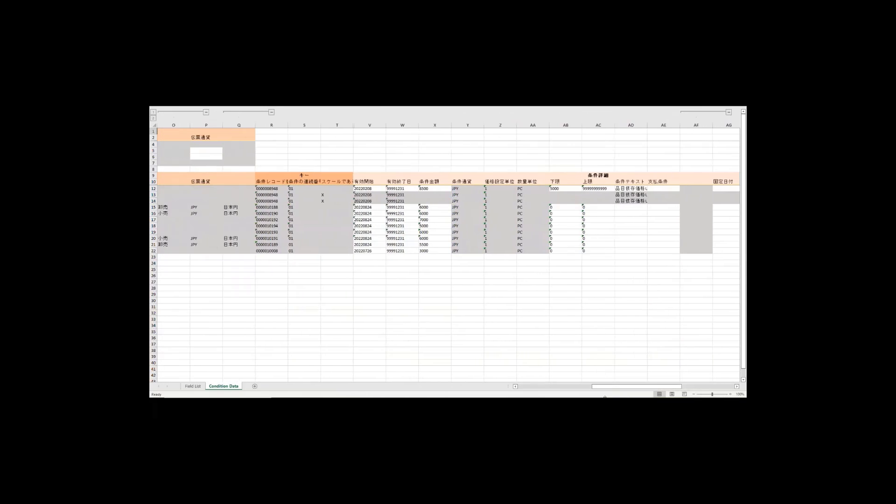
{"action": "left_click", "coordinate": [426, 188]}
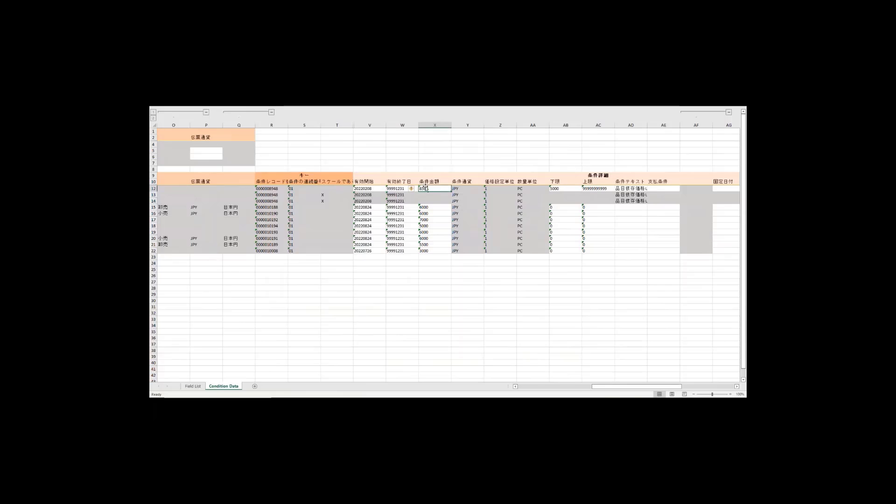
{"action": "key", "text": "ctrl+c"}
{"action": "left_click", "coordinate": [429, 208]}
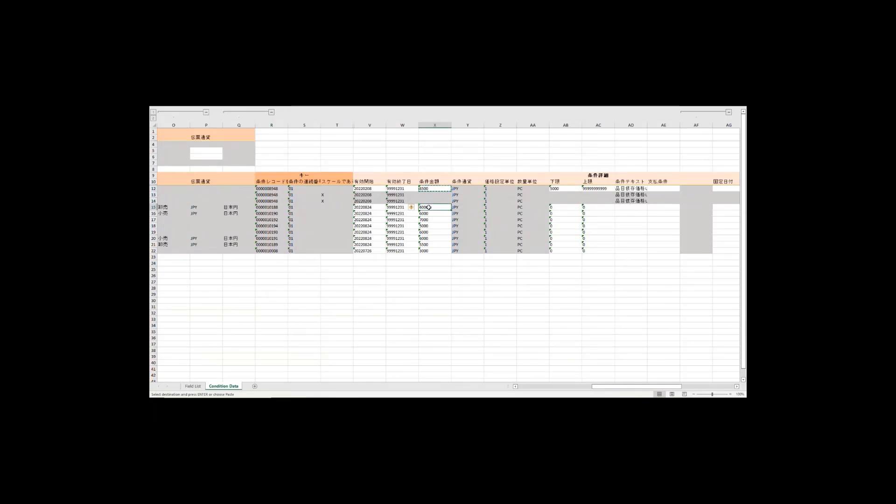
{"action": "key", "text": "ctrl+v"}
{"action": "key", "text": "Down"}
{"action": "key", "text": "ctrl+v"}
{"action": "key", "text": "Down"}
{"action": "key", "text": "ctrl+v"}
{"action": "key", "text": "Down"}
{"action": "key", "text": "ctrl+v"}
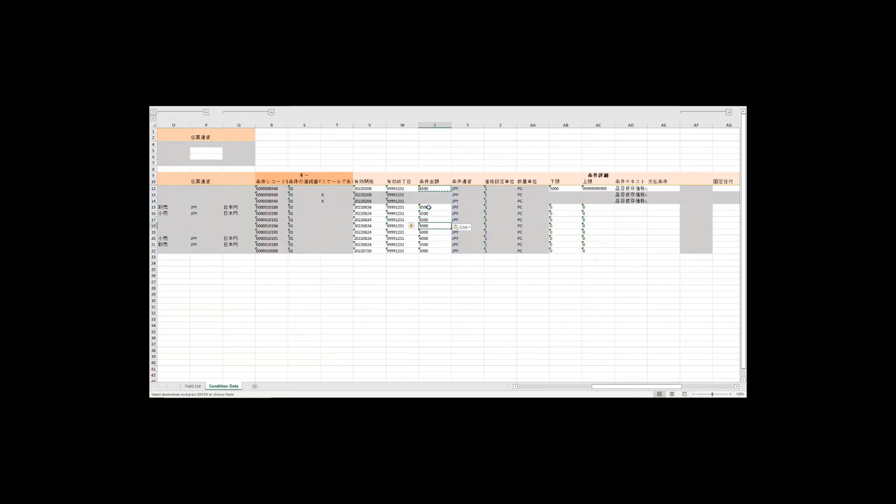
{"action": "key", "text": "Down"}
{"action": "key", "text": "ctrl+v"}
{"action": "key", "text": "Down"}
{"action": "key", "text": "ctrl+v"}
{"action": "key", "text": "Down"}
{"action": "key", "text": "ctrl+v"}
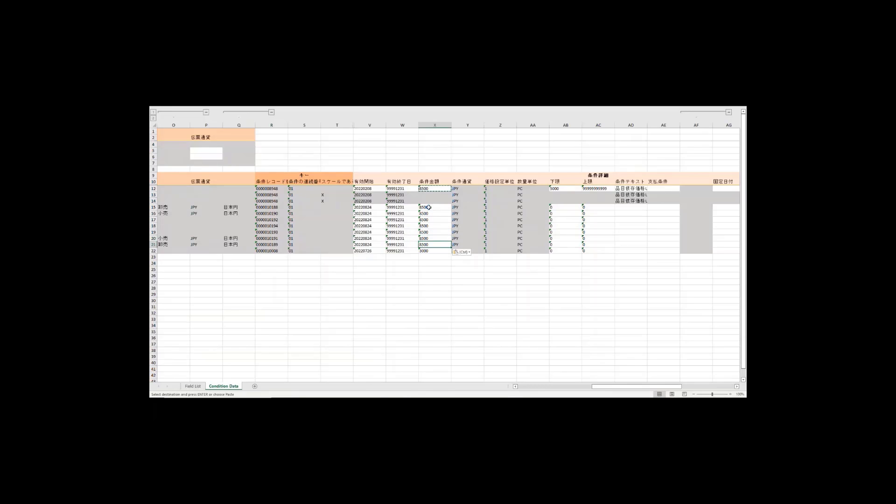
{"action": "key", "text": "Down"}
{"action": "key", "text": "ctrl+v"}
{"action": "key", "text": "Escape"}
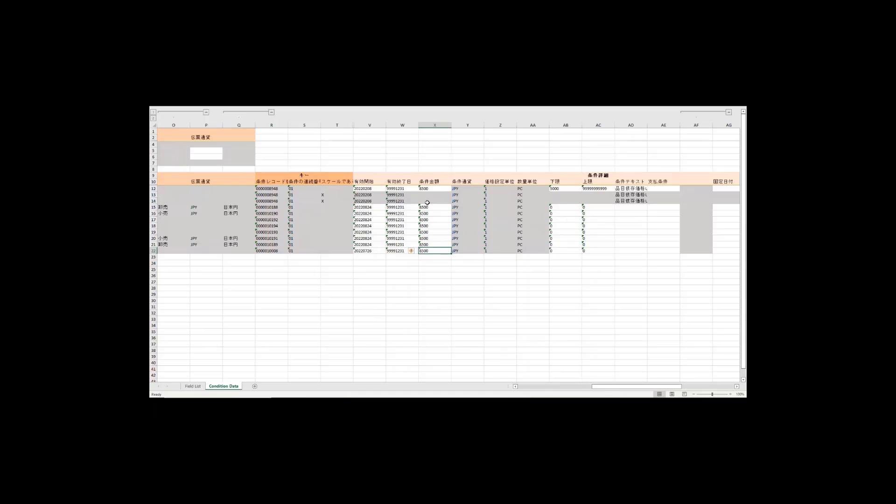
Step: Switch to 価格管理 - 販売 and import SalesPricingConditionRecord_20220824_050710.xlsx from the Downloads folder, then dismiss the result dialog
{"action": "key", "text": "alt+Tab"}
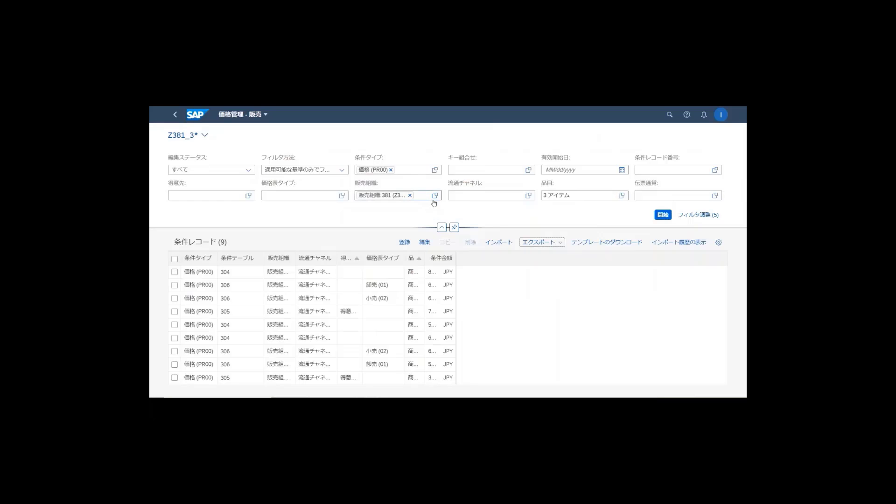
{"action": "left_click", "coordinate": [509, 242]}
{"action": "left_click", "coordinate": [518, 246]}
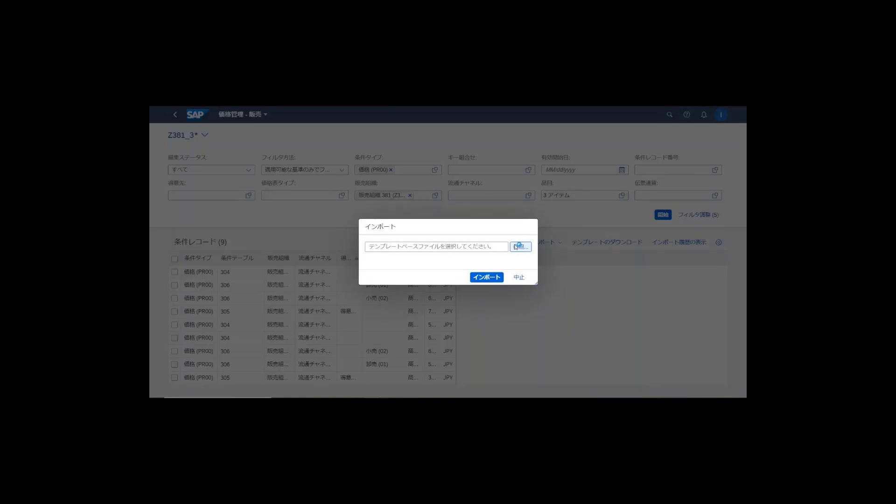
{"action": "left_click", "coordinate": [301, 130]}
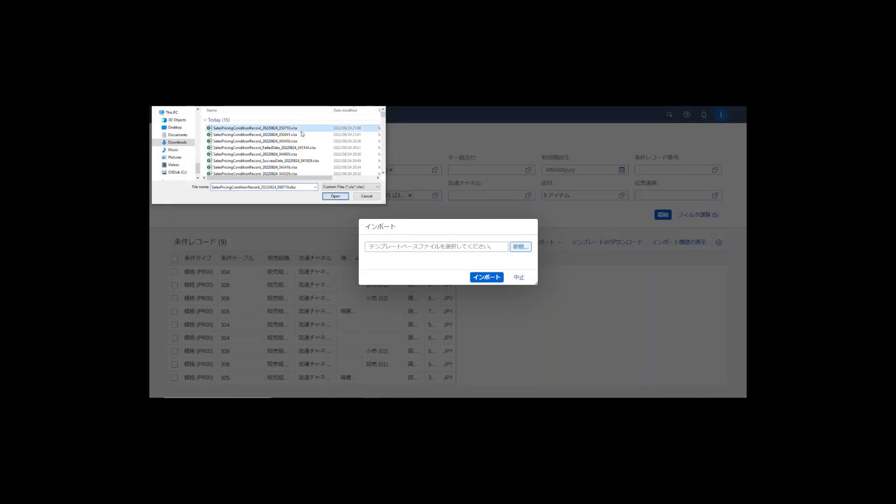
{"action": "left_click", "coordinate": [333, 196]}
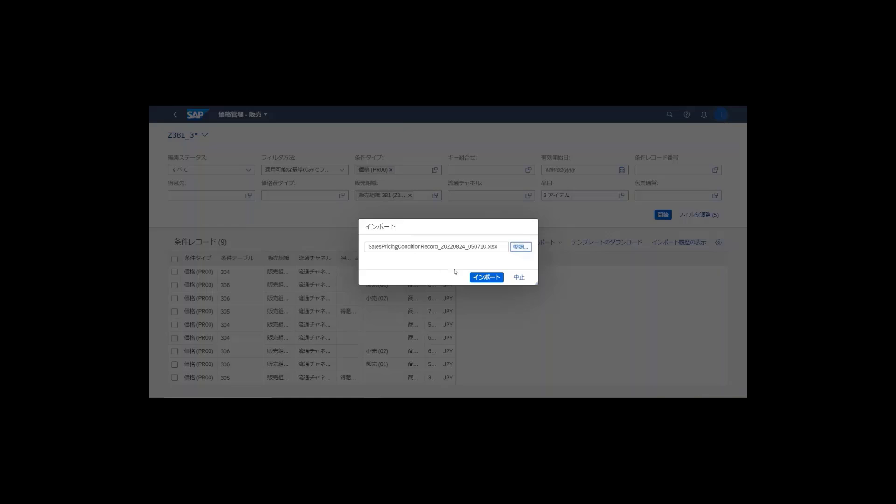
{"action": "left_click", "coordinate": [482, 278]}
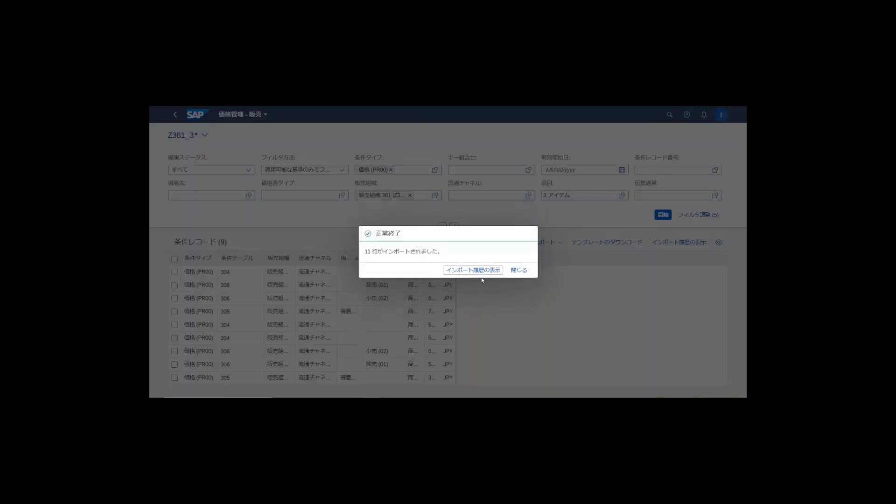
{"action": "left_click", "coordinate": [519, 269]}
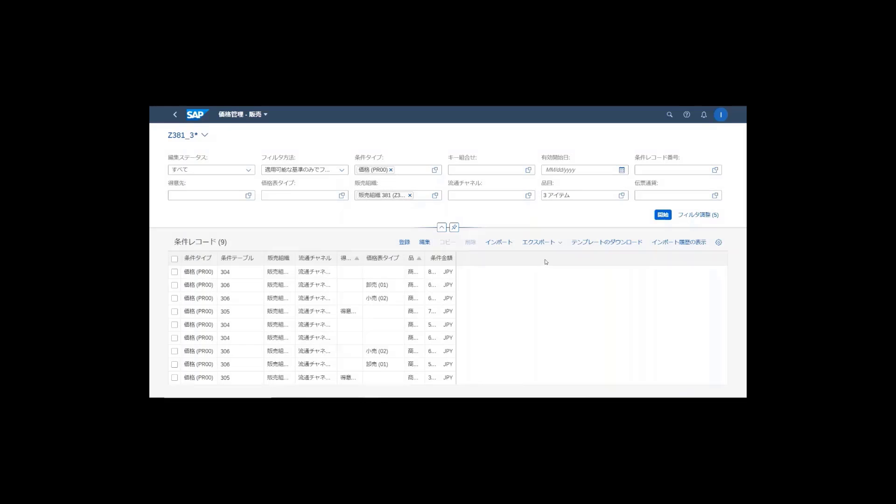
Step: Refresh the condition record list with the current filters and widen the 条件金額 column to show the full amounts
{"action": "left_click", "coordinate": [663, 216]}
{"action": "left_click_drag", "start_coordinate": [457, 258], "coordinate": [511, 258]}
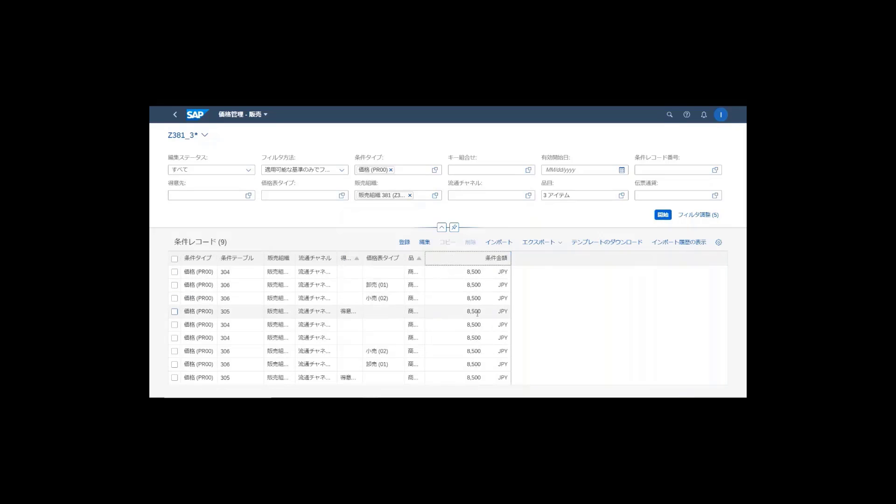